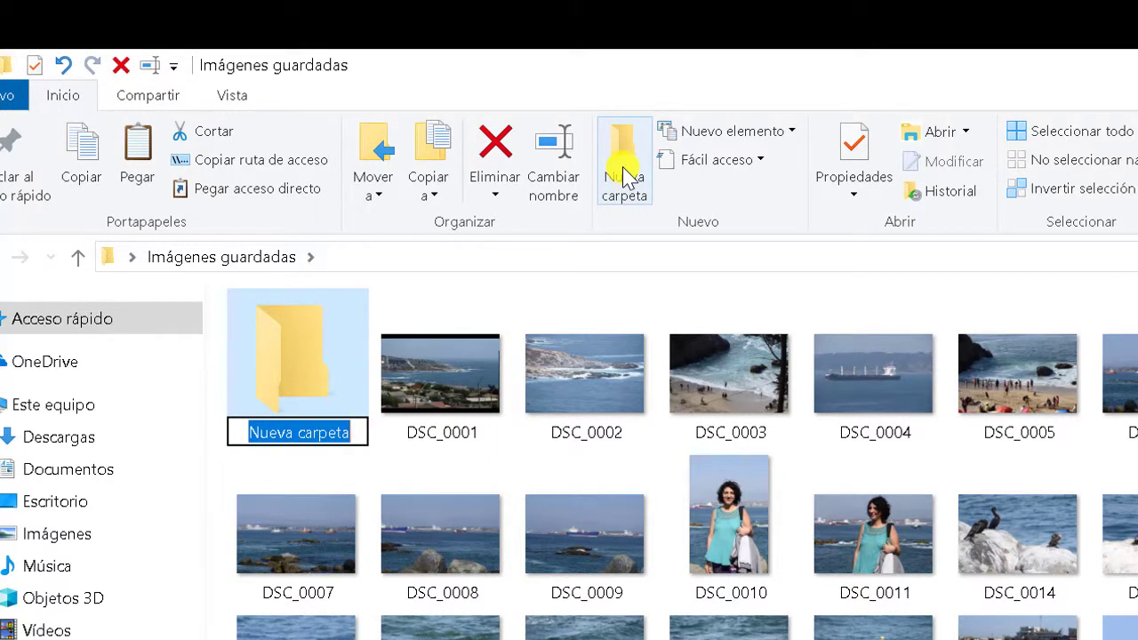
Name the new folder in Imágenes guardadas "tarea 4".
type("t")
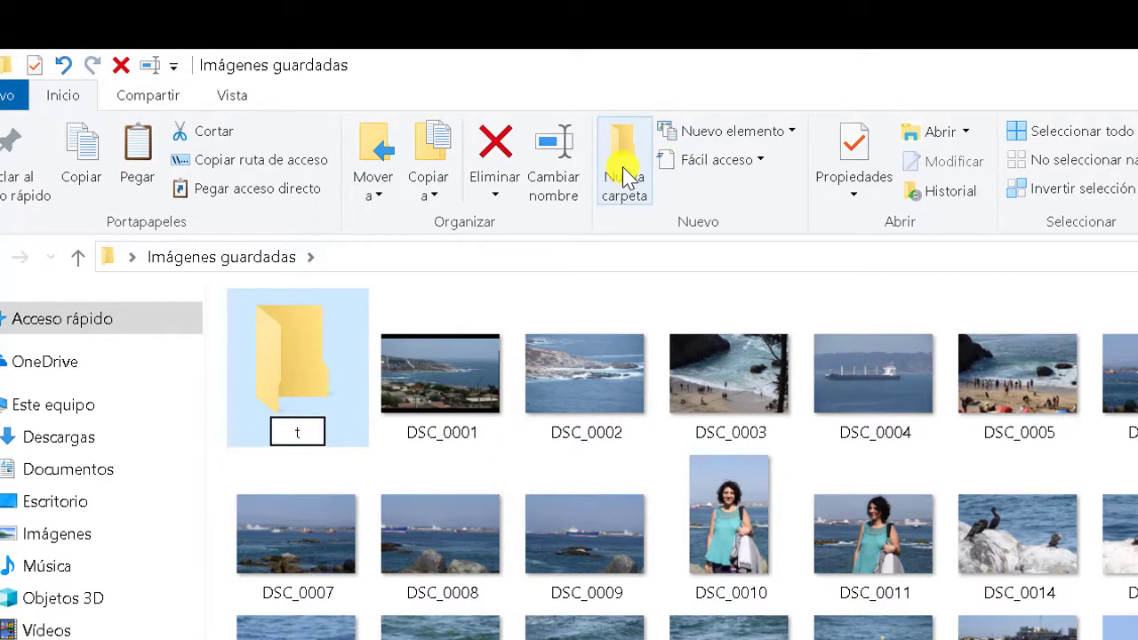
type("area 4")
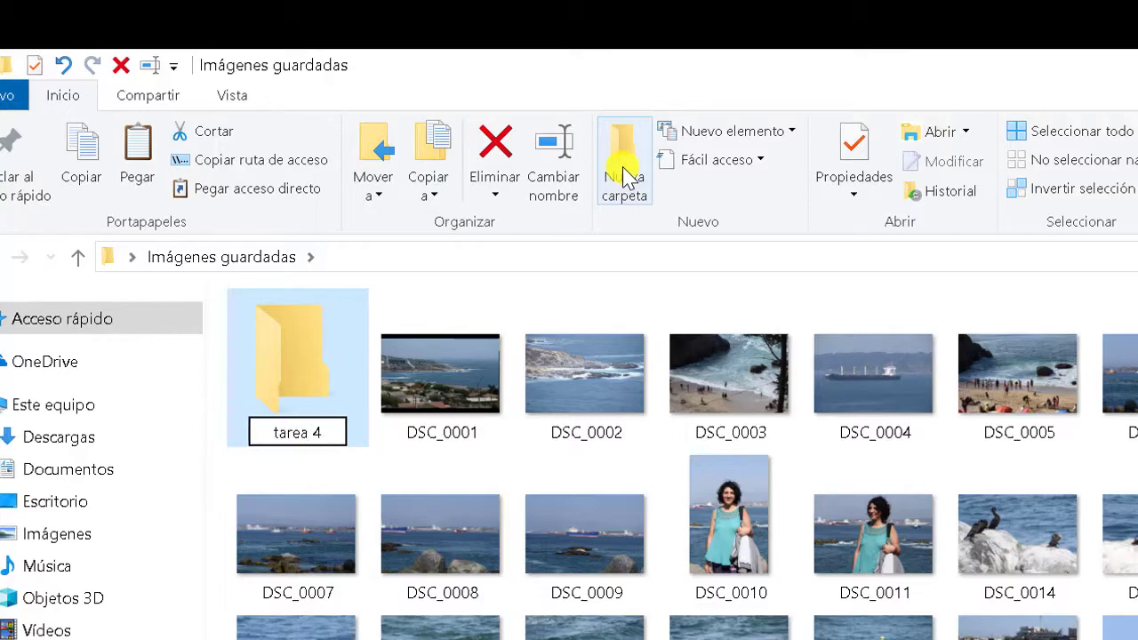
key("Return")
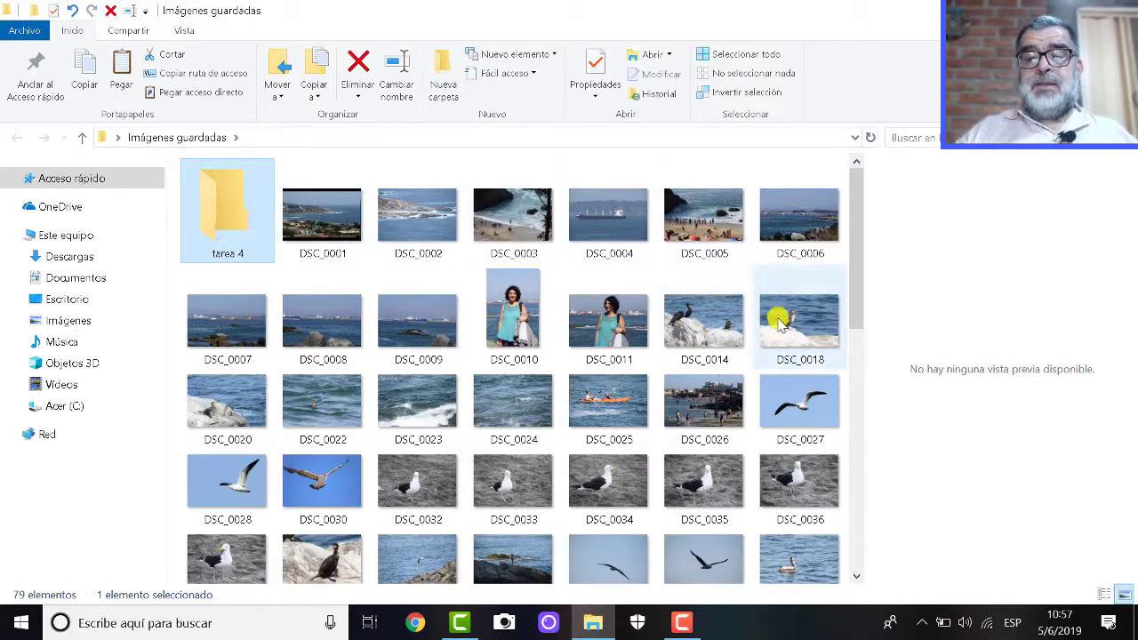
Copy the picture DSC_0018 from Imágenes guardadas and paste it into the tarea 4 folder.
mouse_move(779, 324)
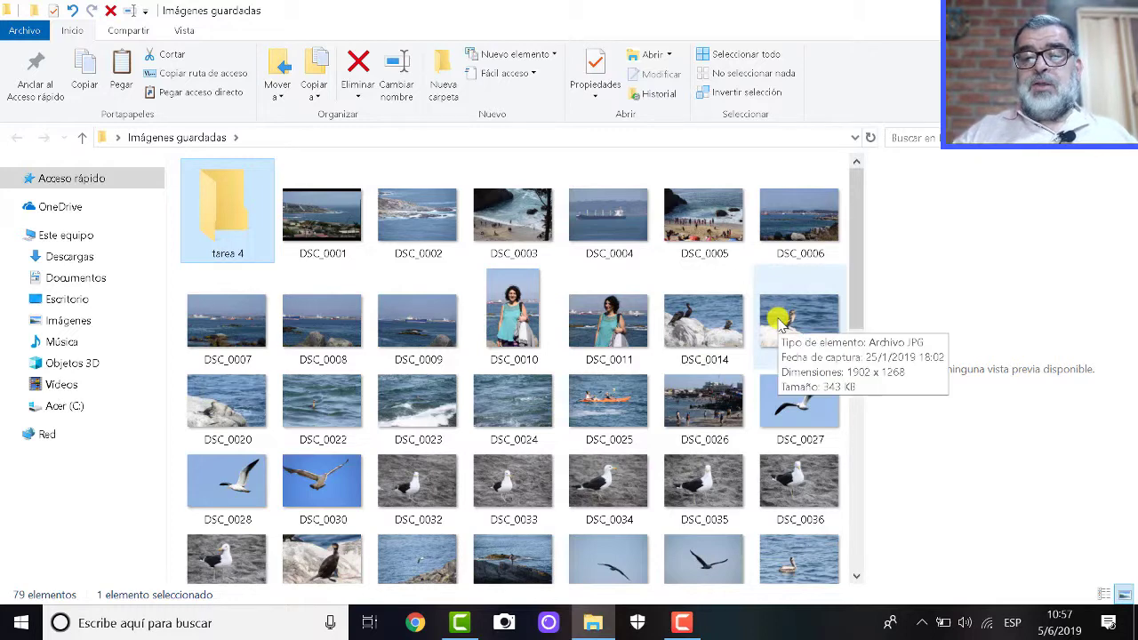
left_click(779, 323)
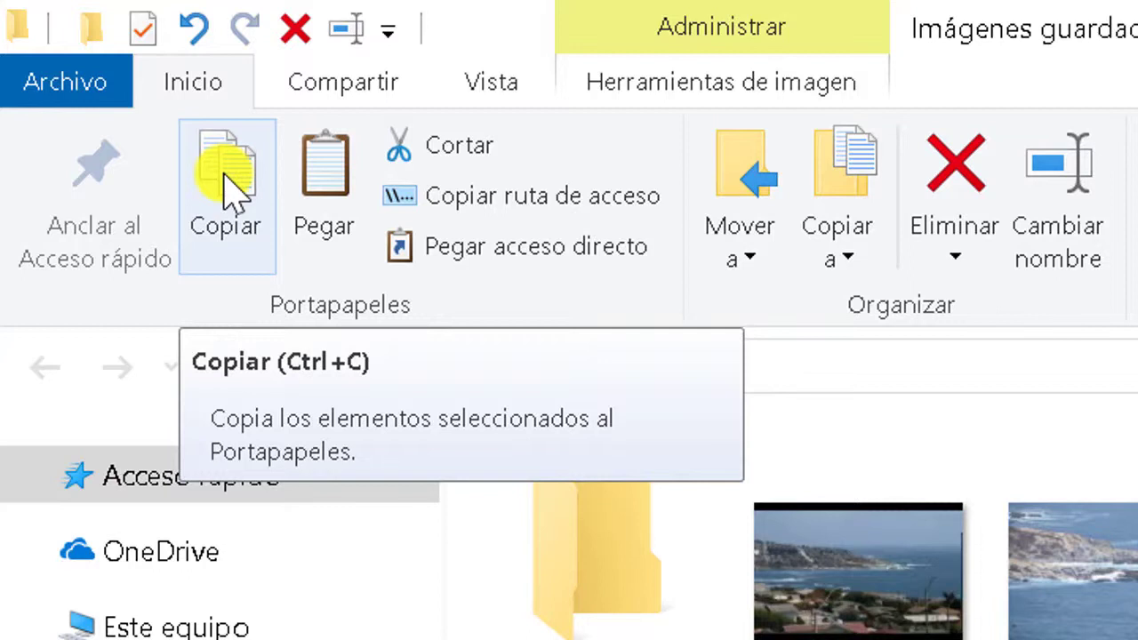
left_click(225, 186)
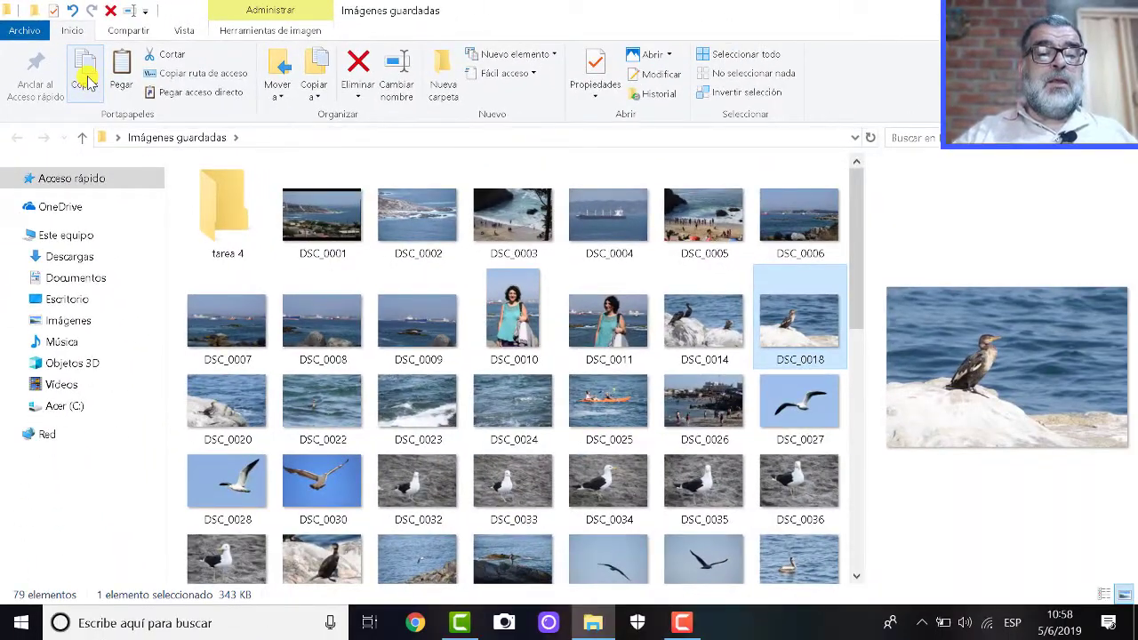
left_click(88, 89)
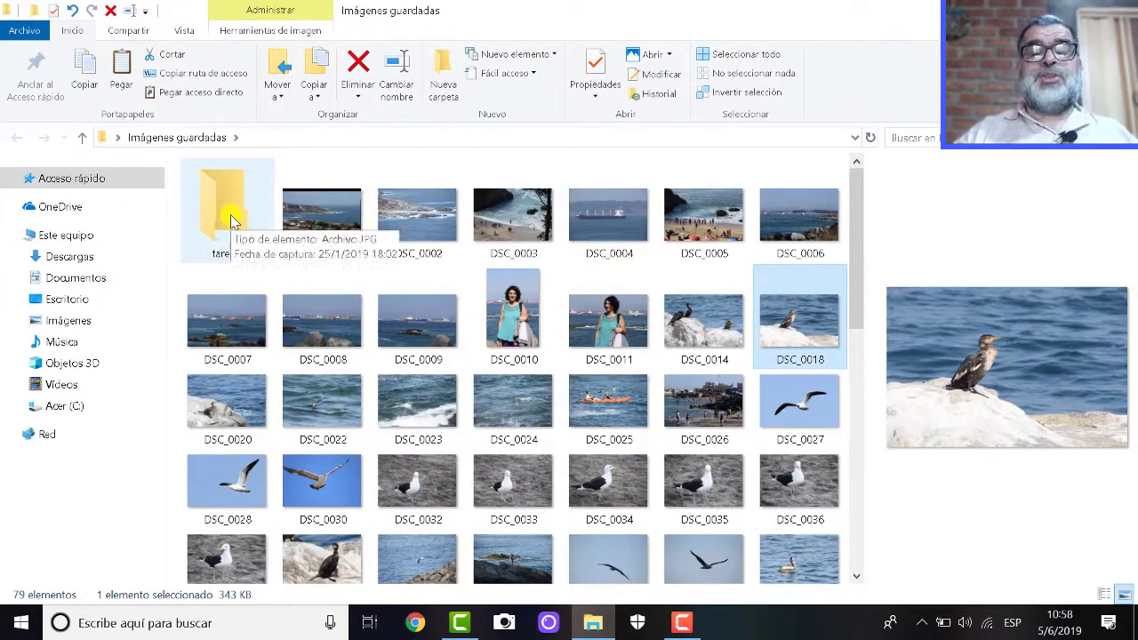
double_click(232, 221)
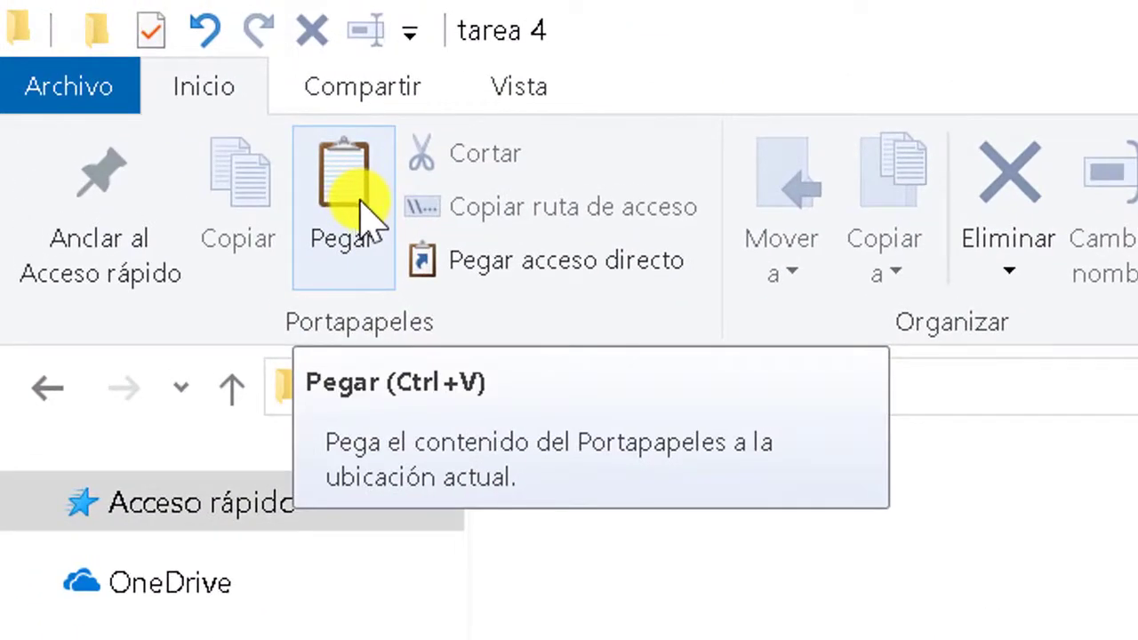
left_click(369, 218)
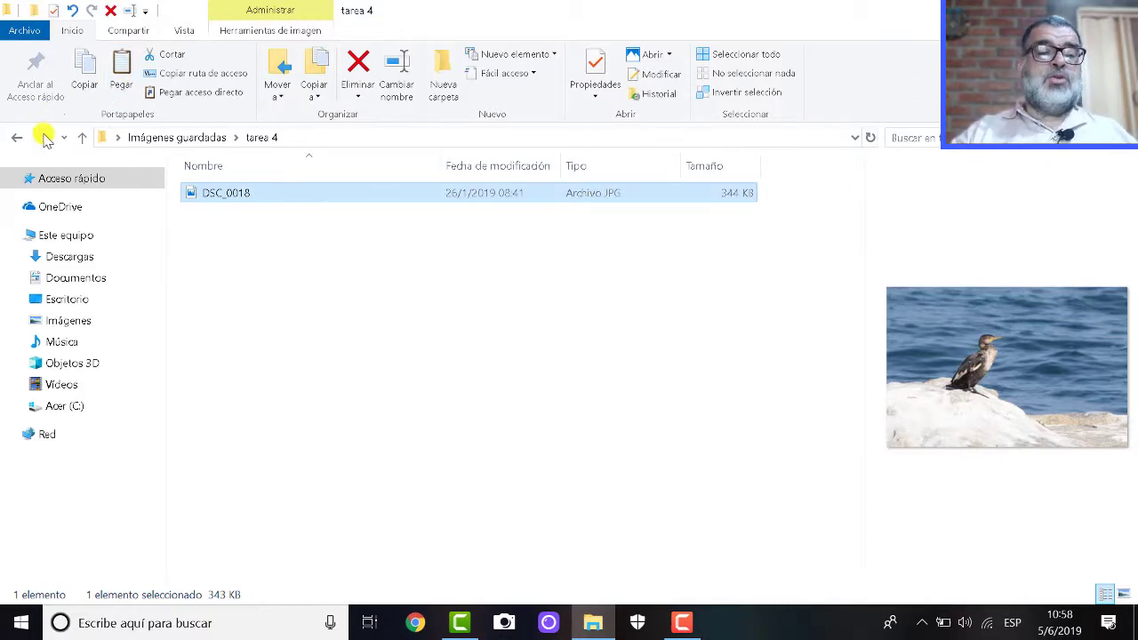
Copy DSC_0003, DSC_0004, DSC_0005, DSC_0010, DSC_0011, DSC_0014, DSC_0028 and DSC_0032 together from Imágenes guardadas into the tarea 4 folder.
left_click(13, 140)
left_click(503, 432)
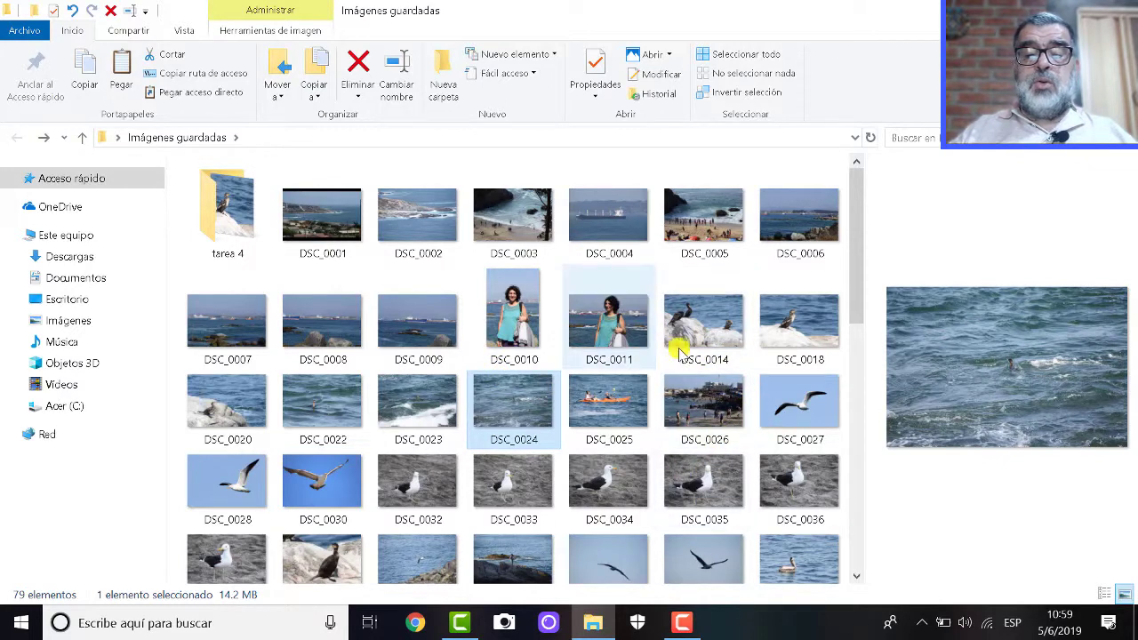
left_click_drag(750, 368, 485, 229)
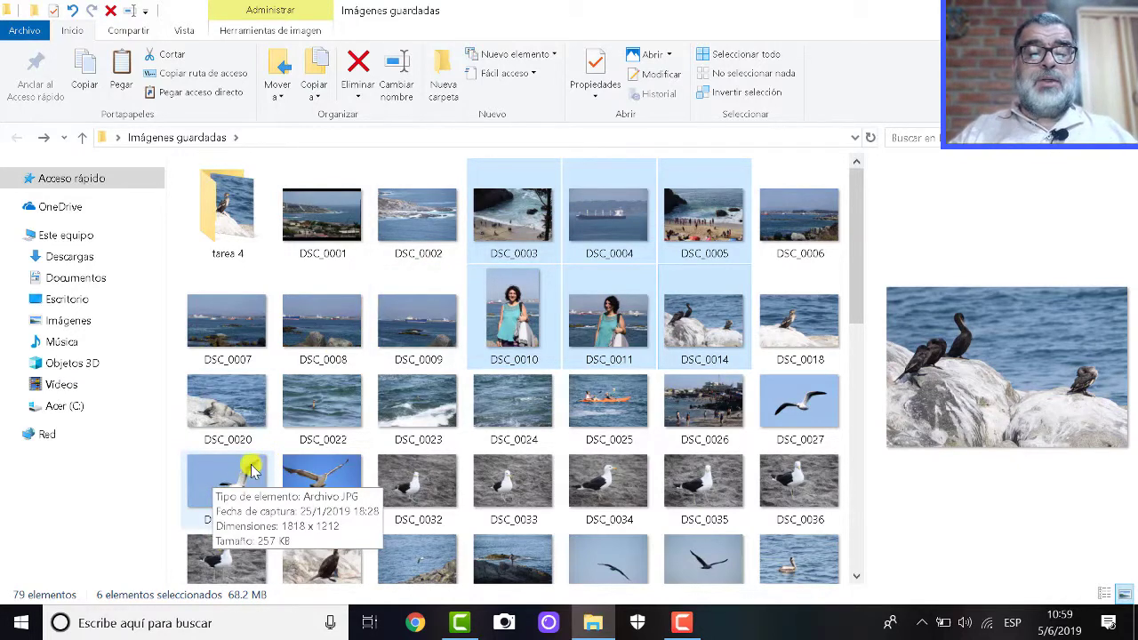
left_click(222, 474, "ctrl")
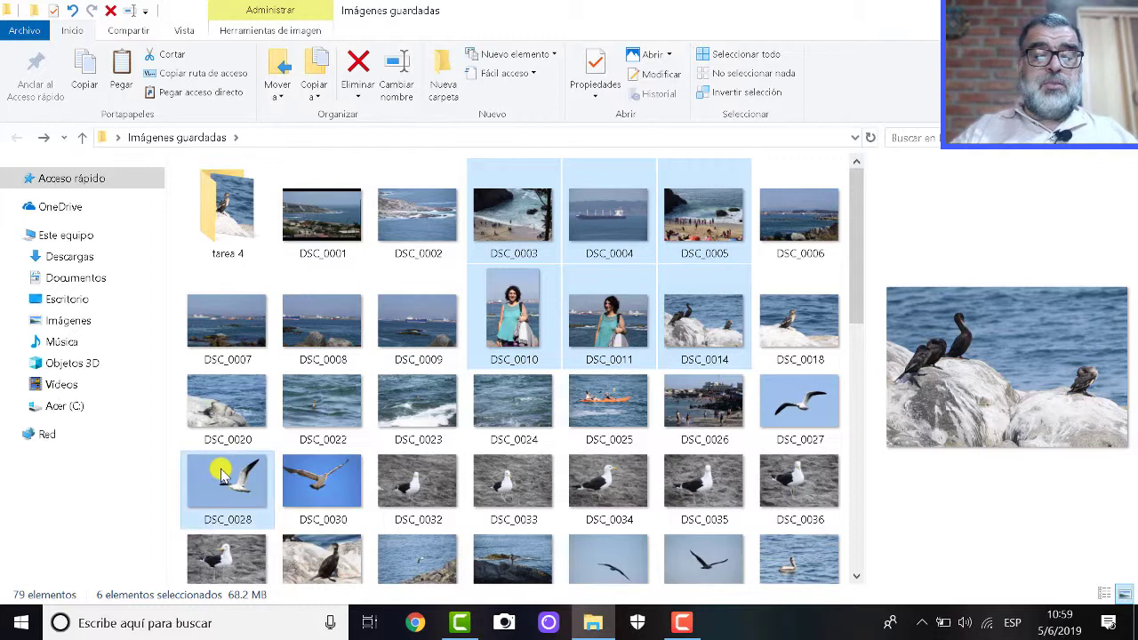
left_click(436, 491, "ctrl")
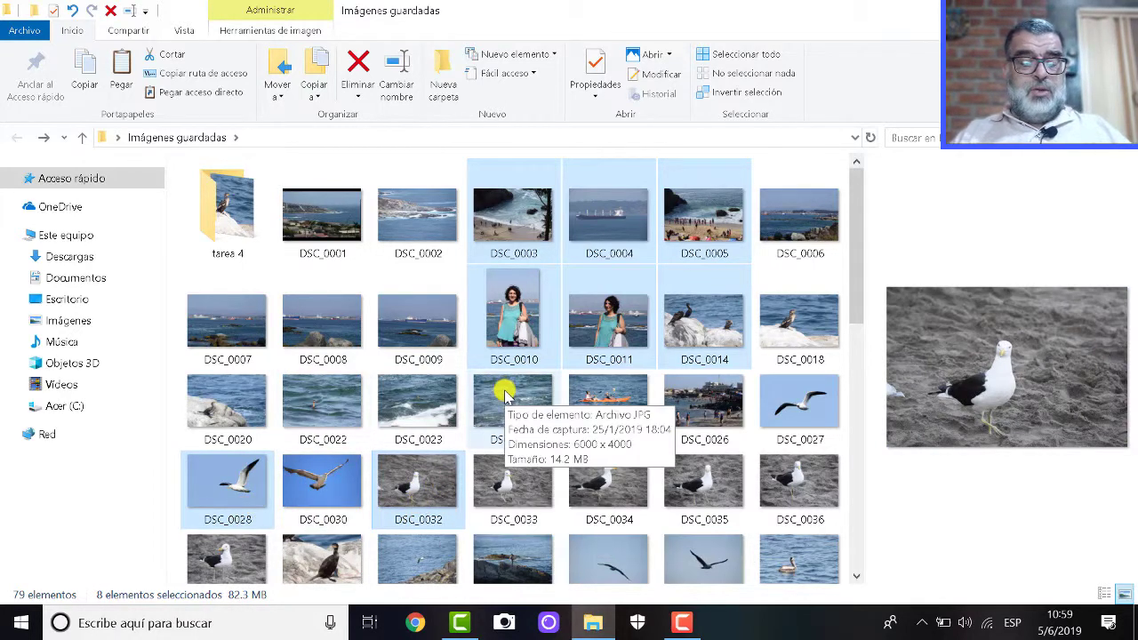
key("ctrl+c")
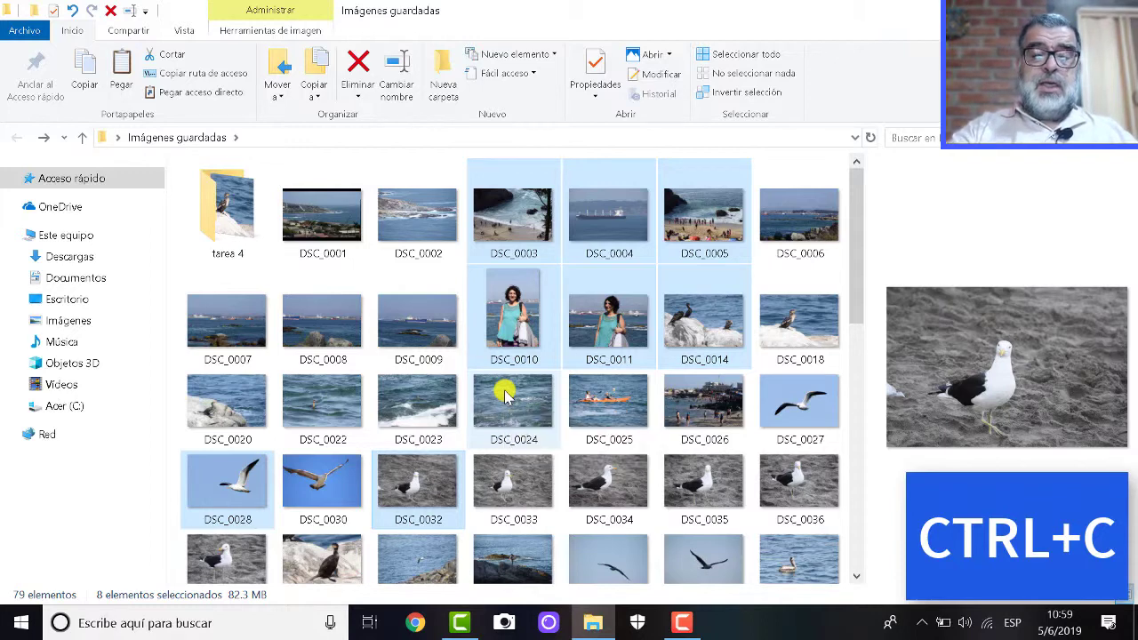
double_click(229, 218)
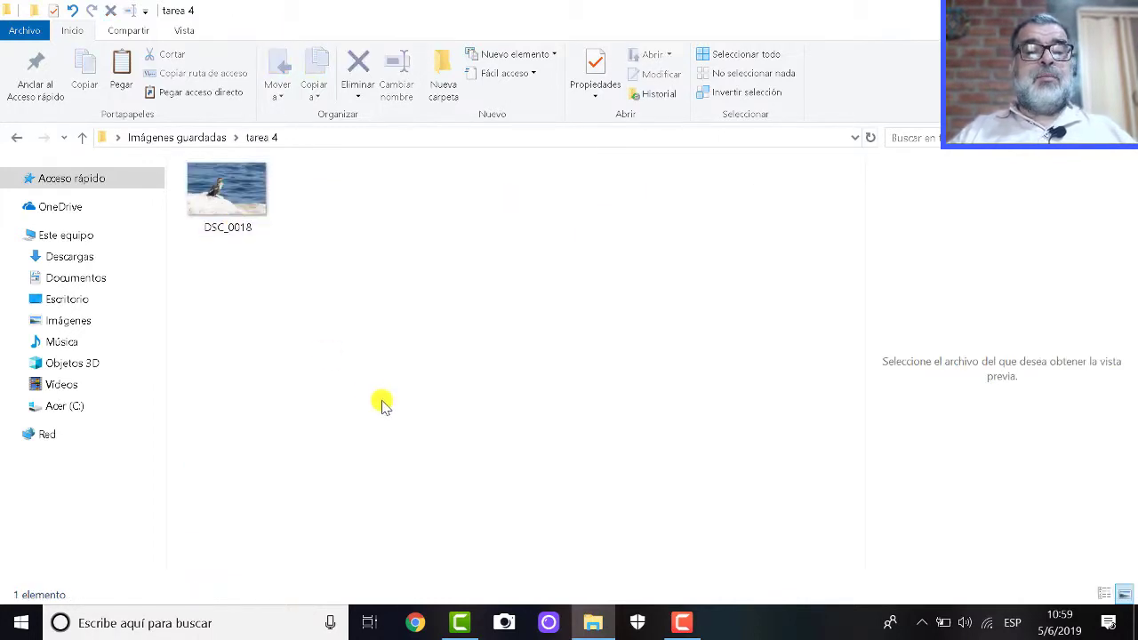
key("ctrl+v")
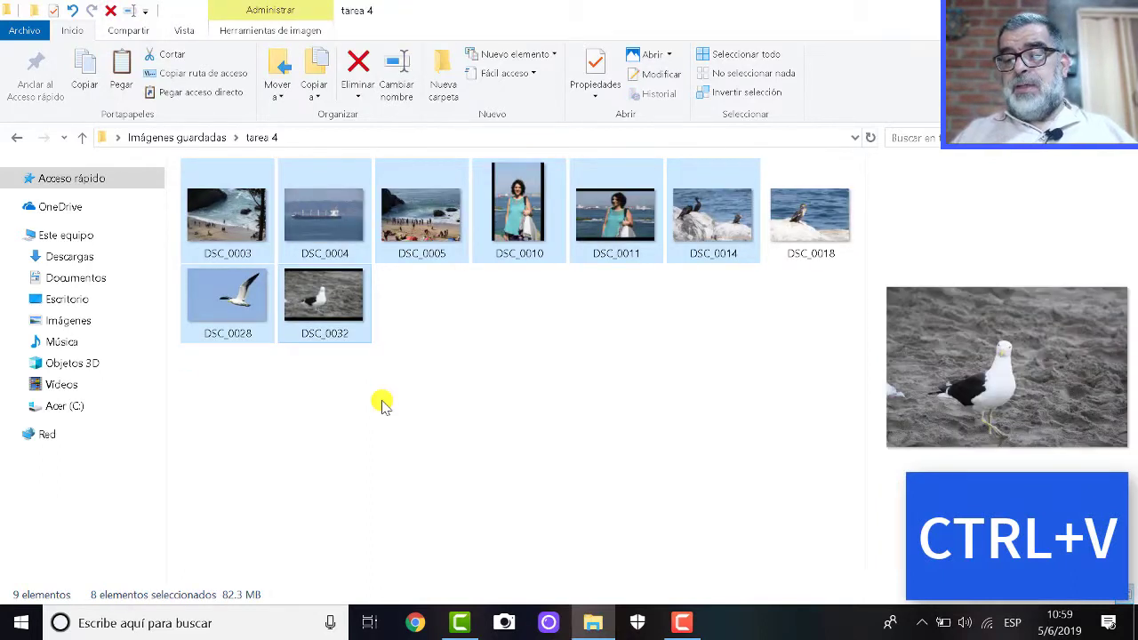
Move the pictures DSC_0028 and DSC_0032 from Imágenes guardadas into the tarea 4 folder by cutting and pasting them.
left_click(15, 140)
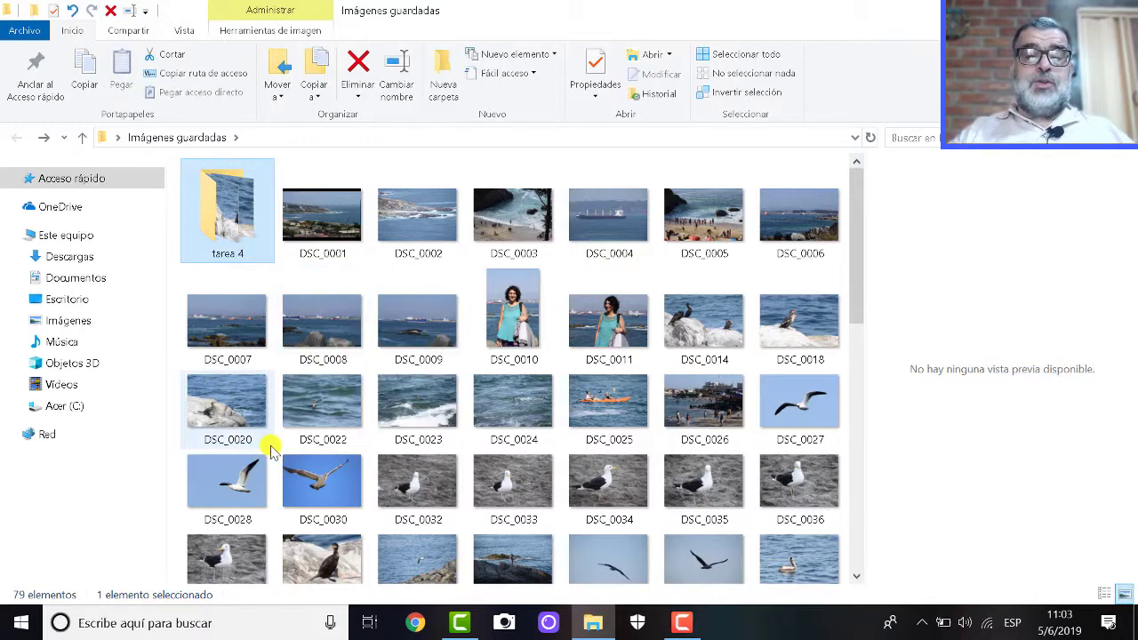
left_click(237, 483)
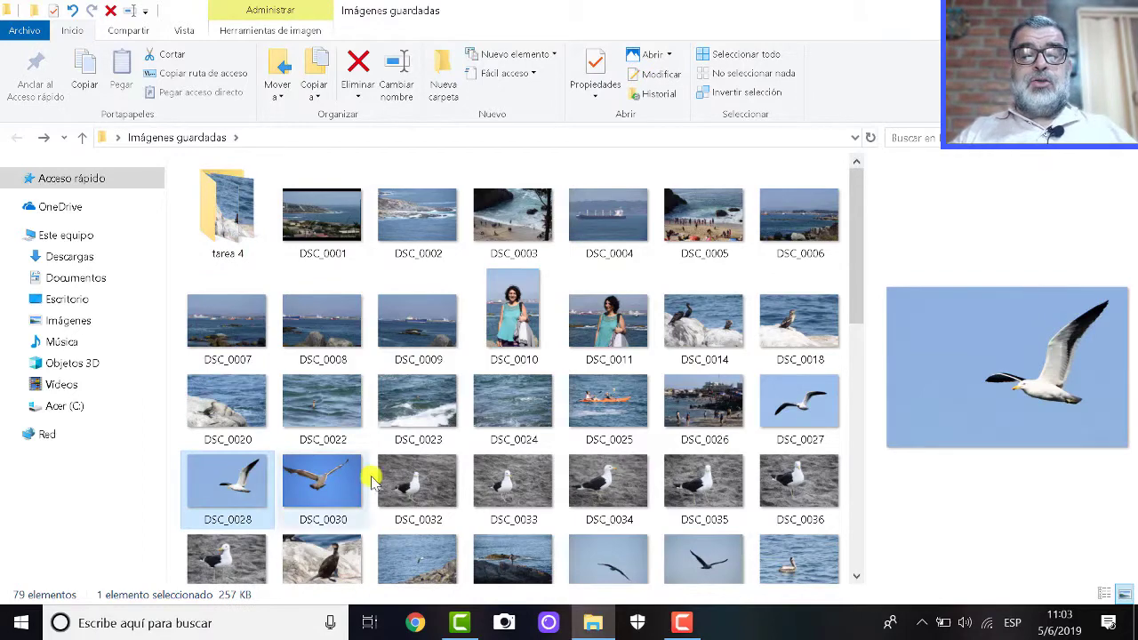
left_click(411, 489, "ctrl")
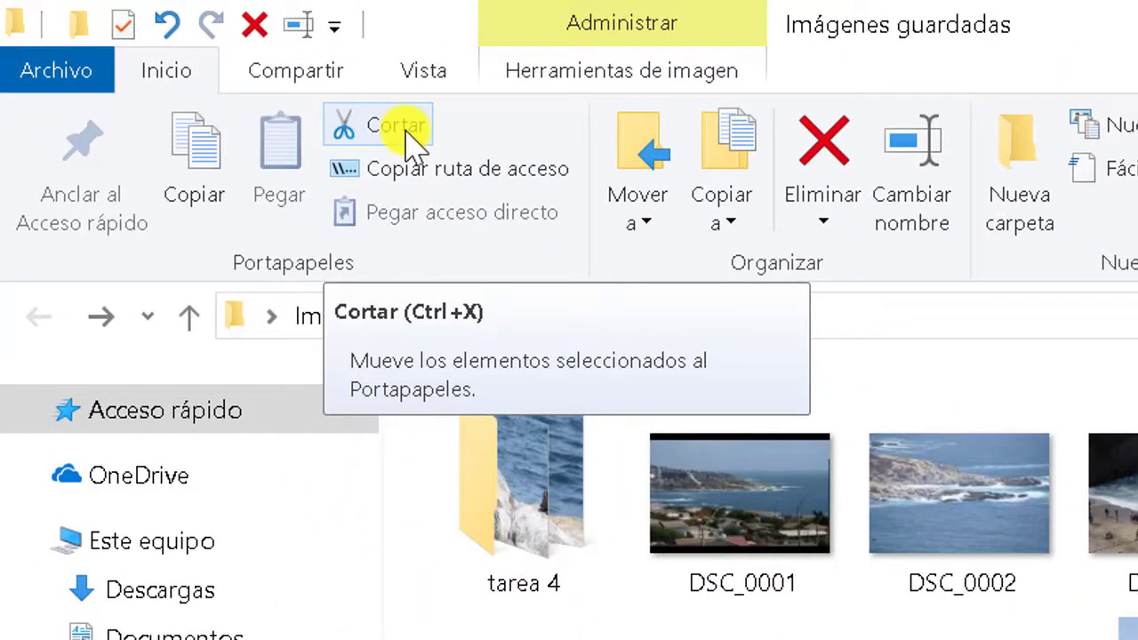
left_click(407, 131)
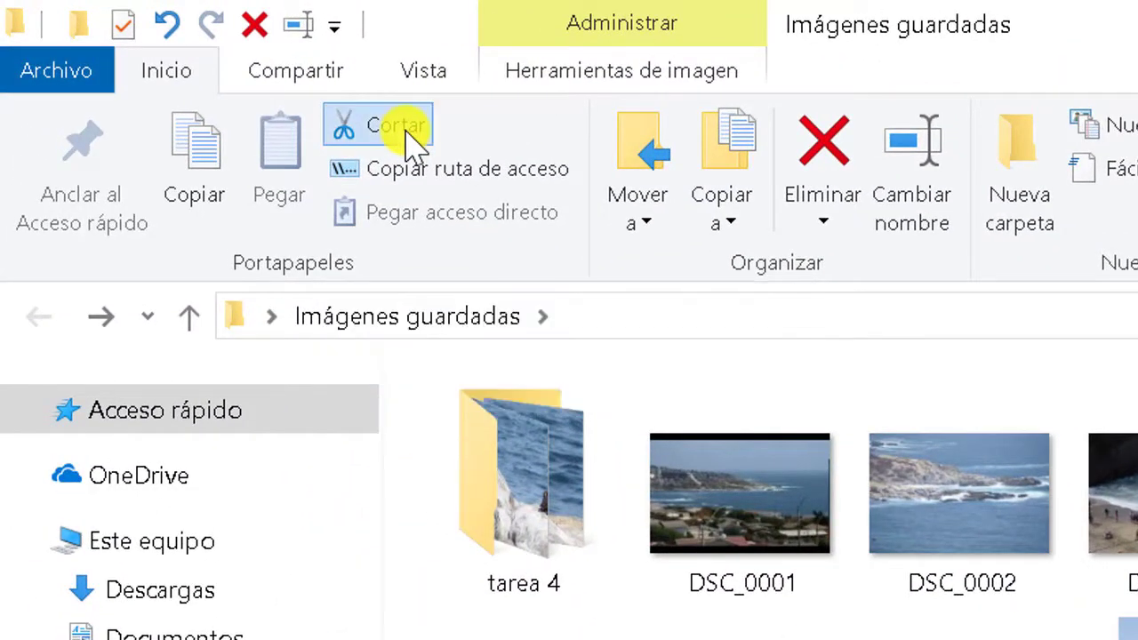
left_click(522, 489)
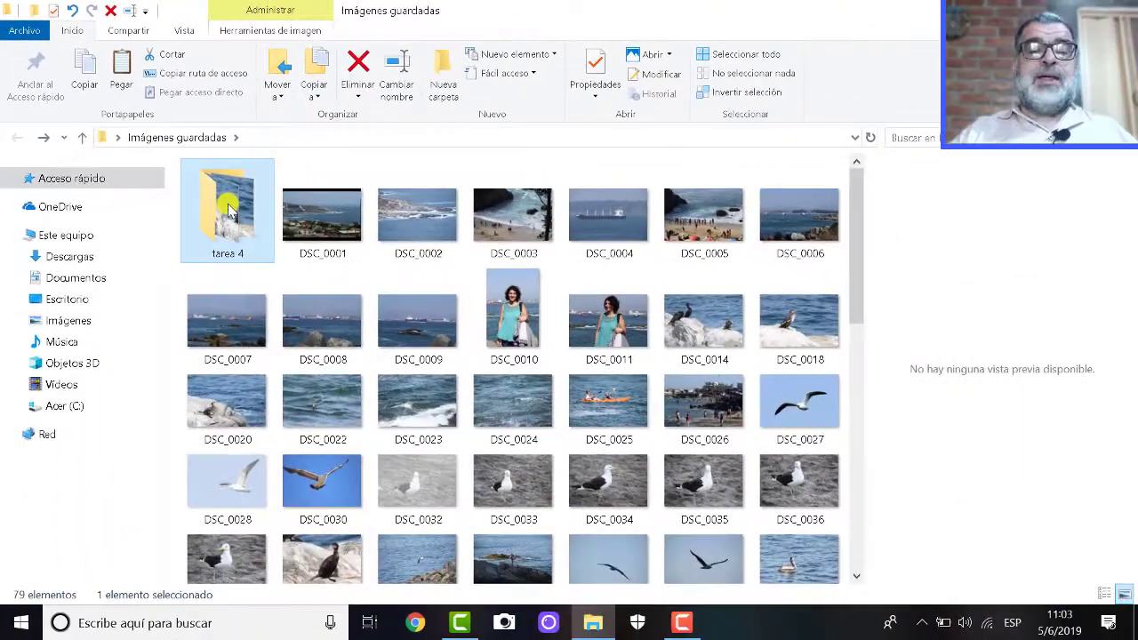
double_click(229, 211)
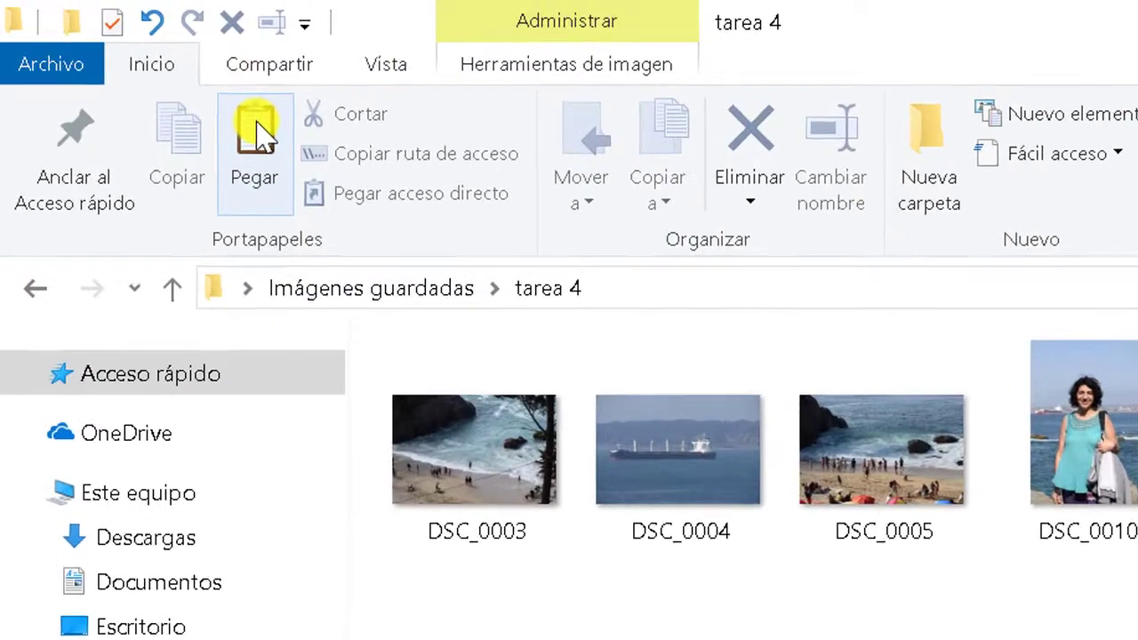
left_click(120, 75)
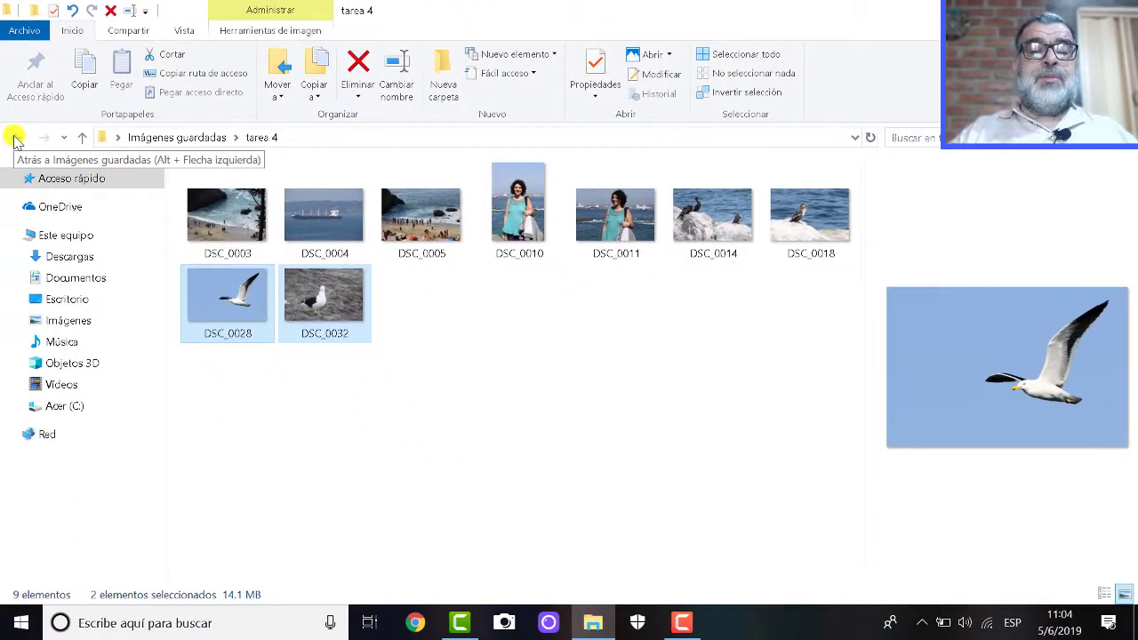
Cut the pictures DSC_0025 and DSC_0038 from Imágenes guardadas and paste them into the tarea 4 folder.
left_click(14, 139)
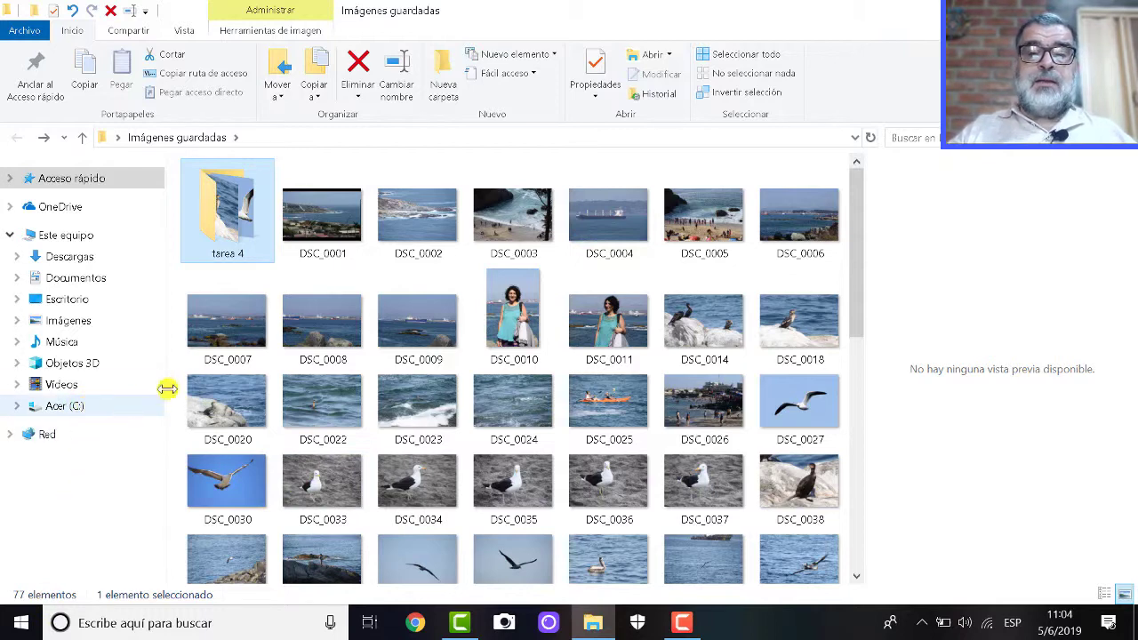
mouse_move(292, 418)
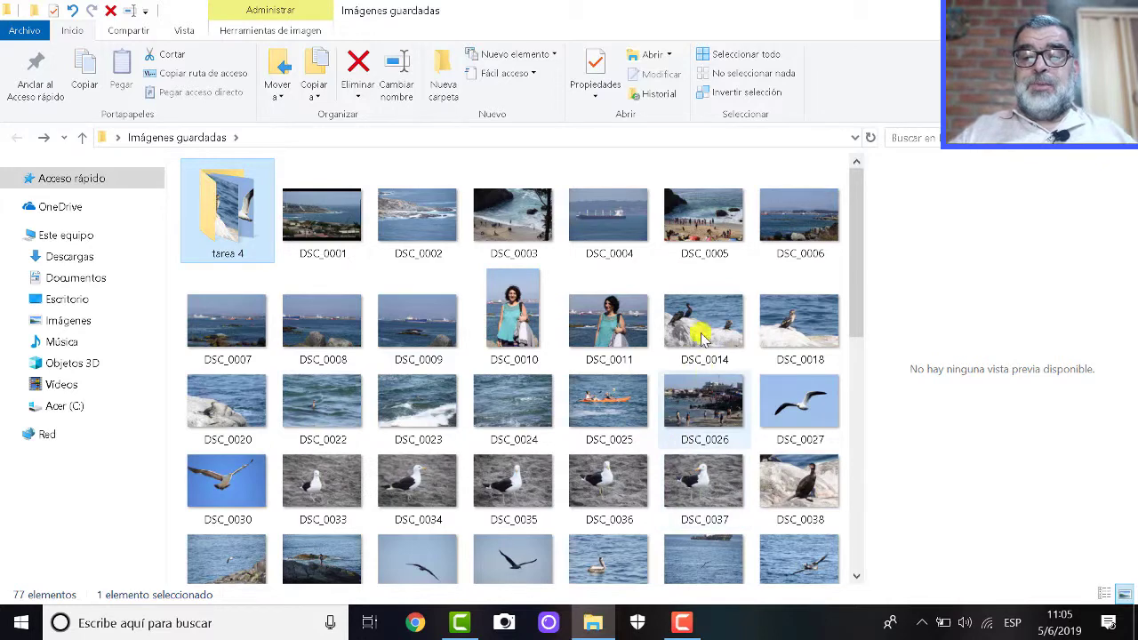
left_click(597, 399)
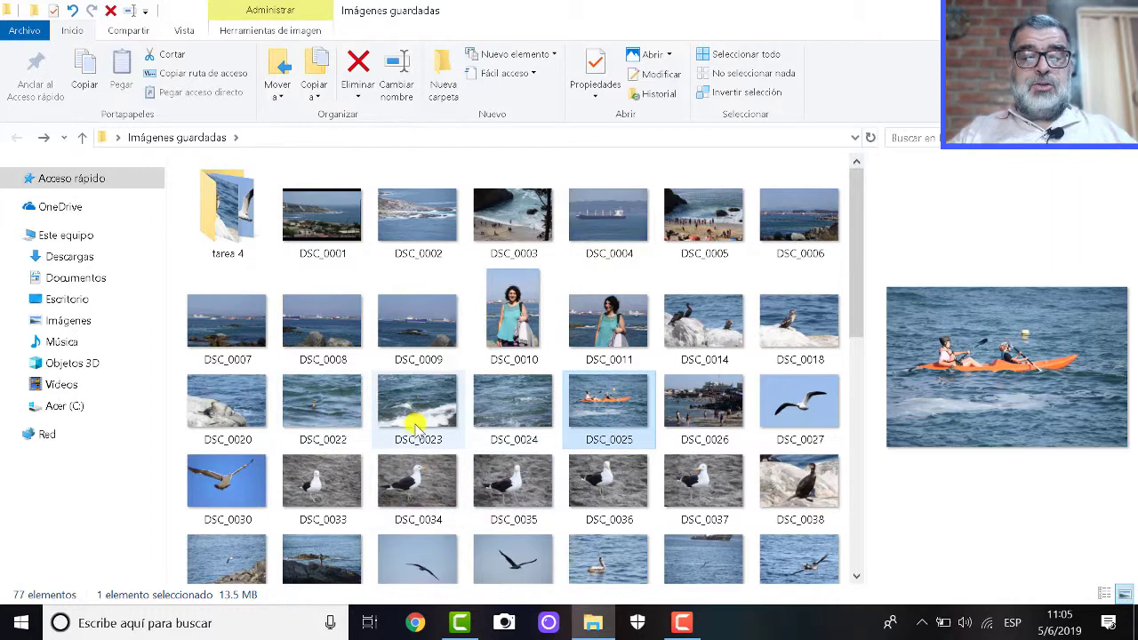
left_click(813, 480, "ctrl")
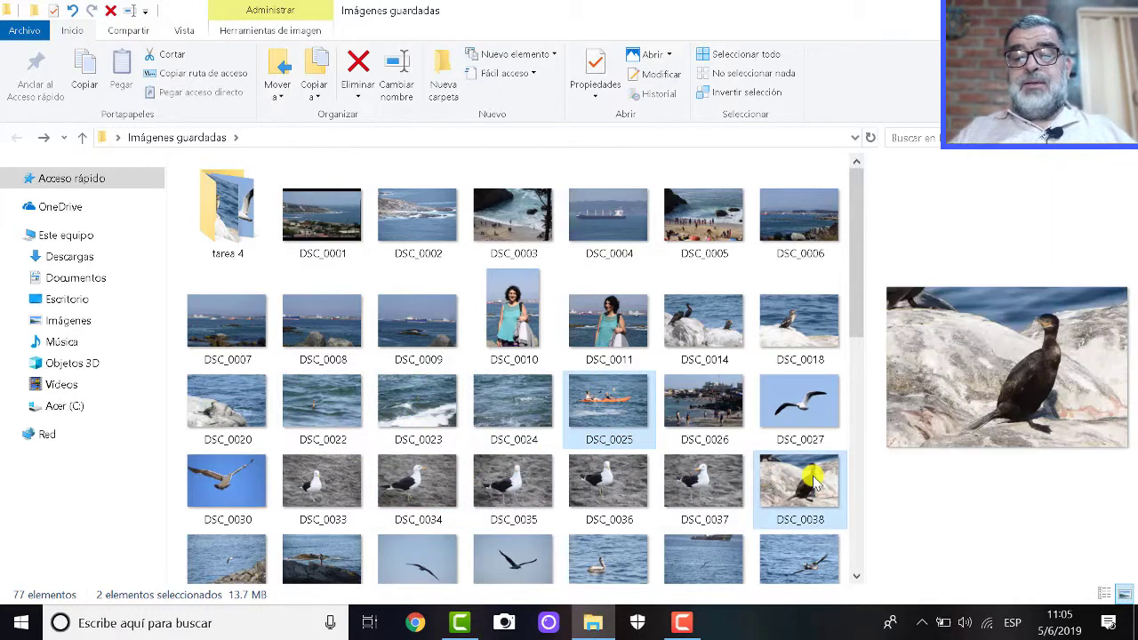
key("ctrl+x")
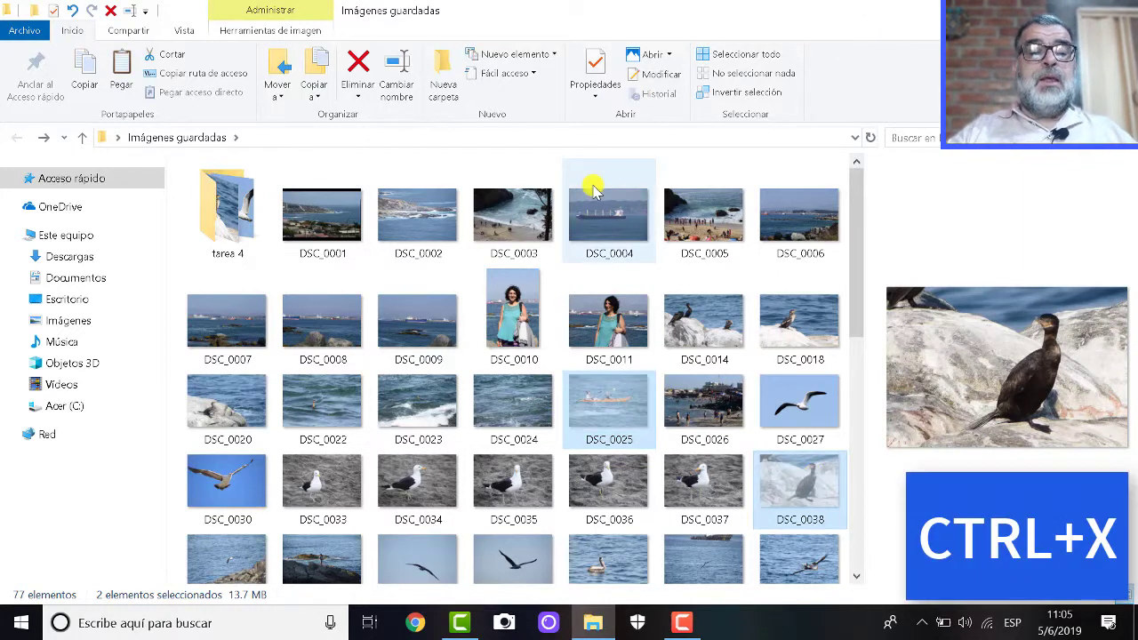
left_click(250, 213)
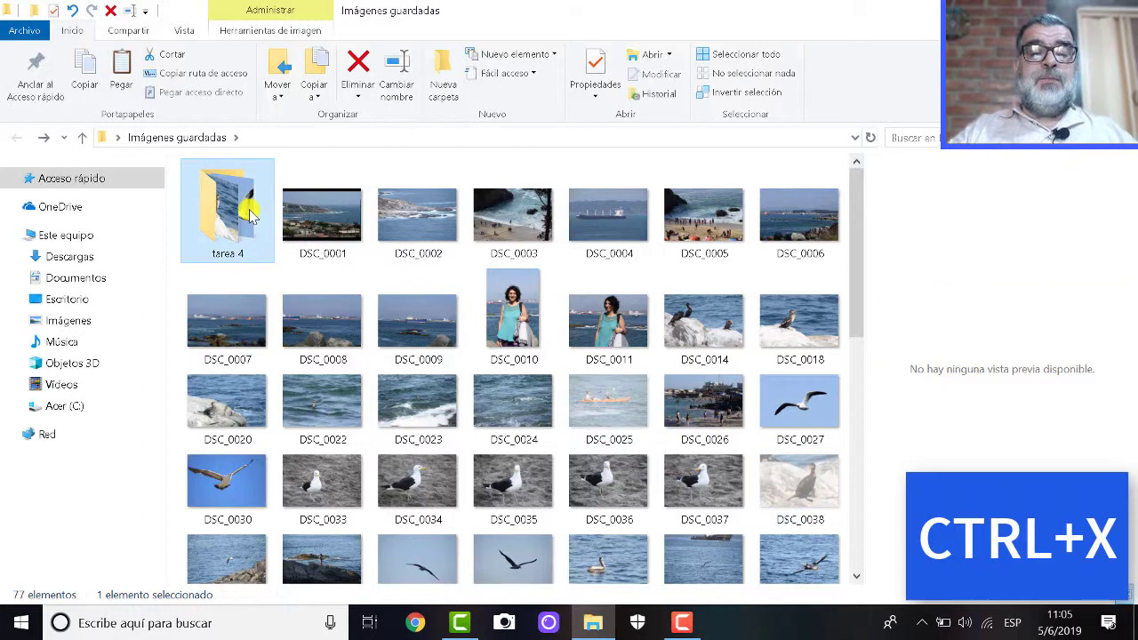
double_click(249, 214)
key("ctrl+v")
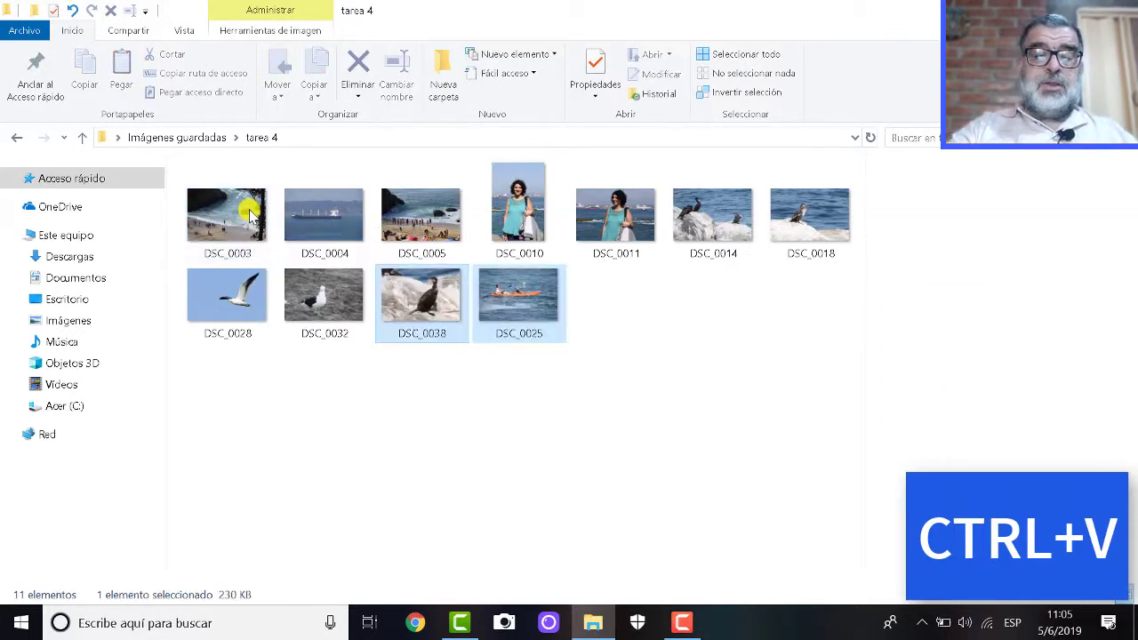
Reopen the tarea 4 folder from Imágenes guardadas and rename the picture DSC_0028 as gaviota.
left_click(16, 137)
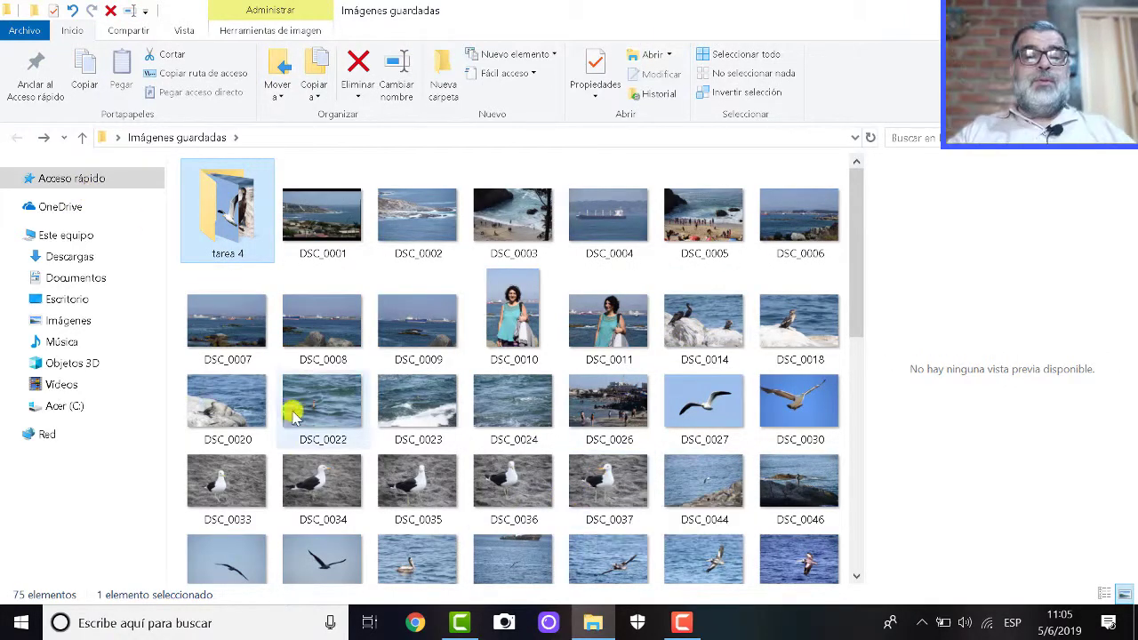
double_click(249, 238)
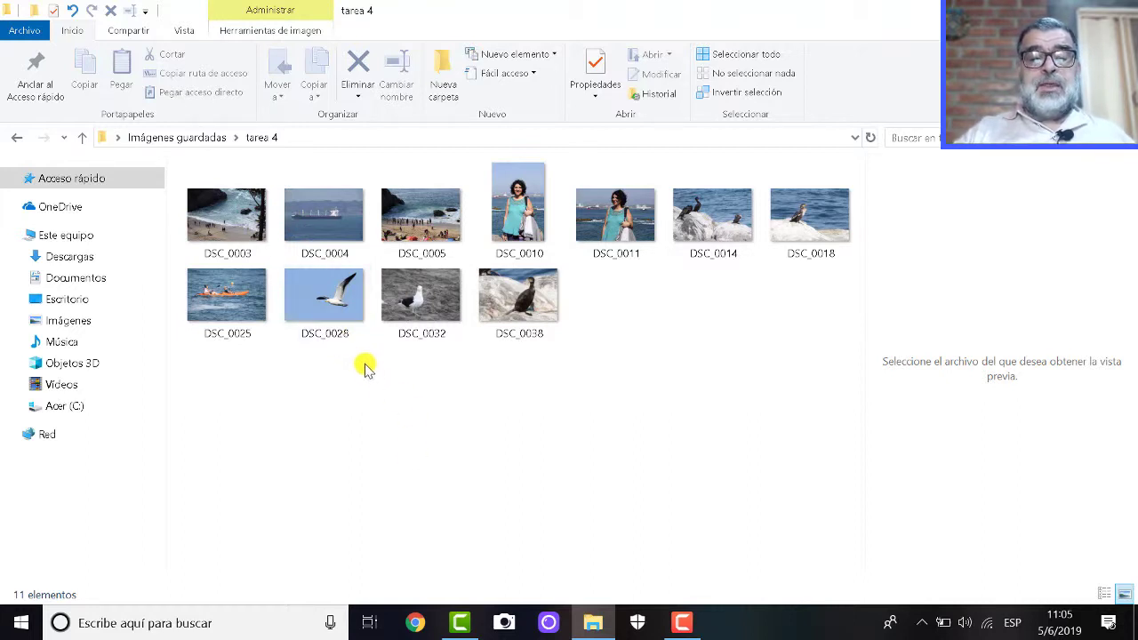
left_click(324, 295)
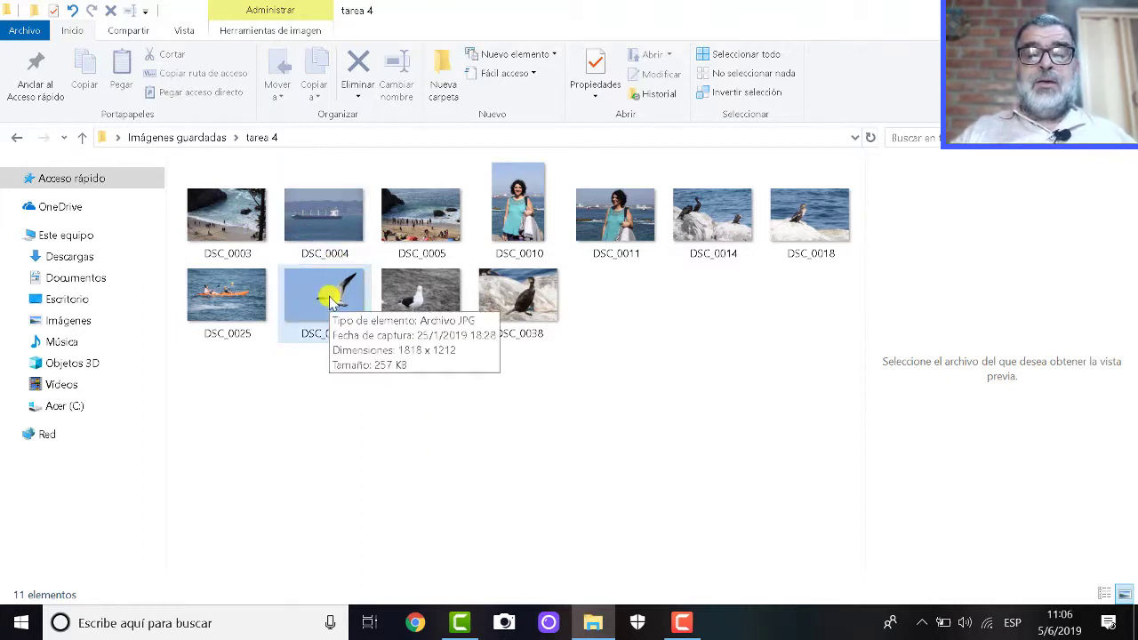
left_click(329, 300)
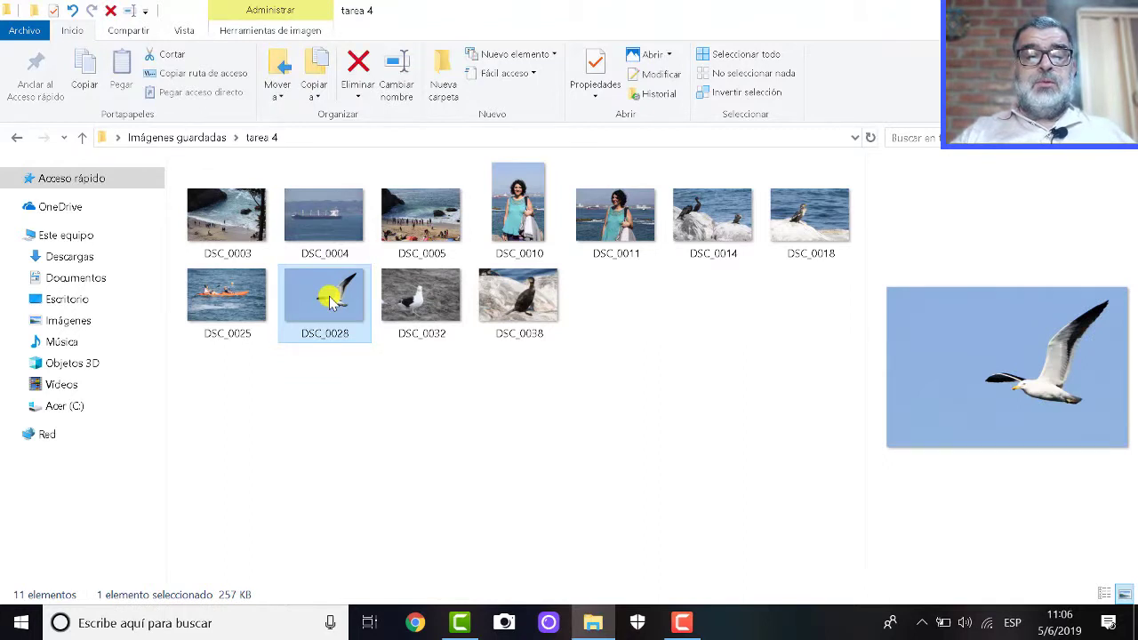
left_click(348, 341)
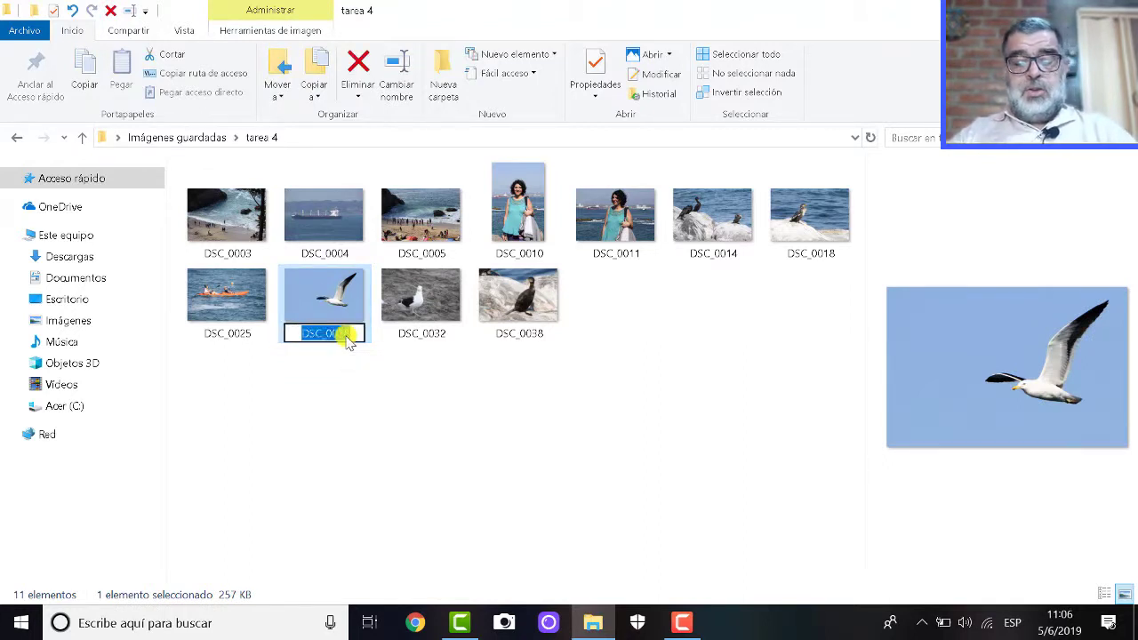
type("gaviota")
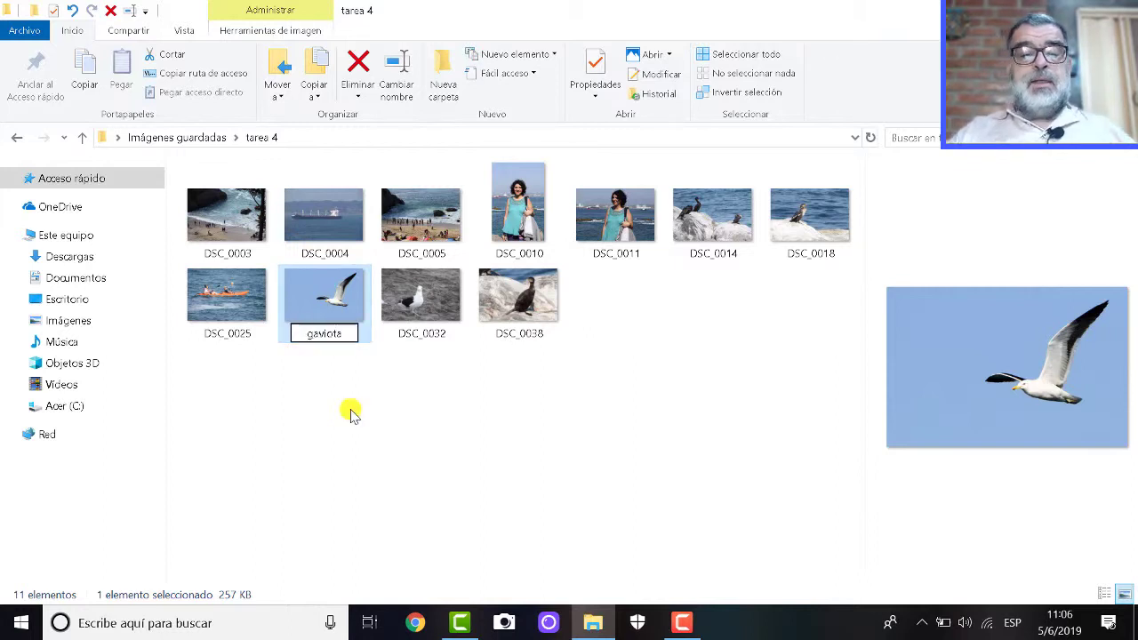
key("Return")
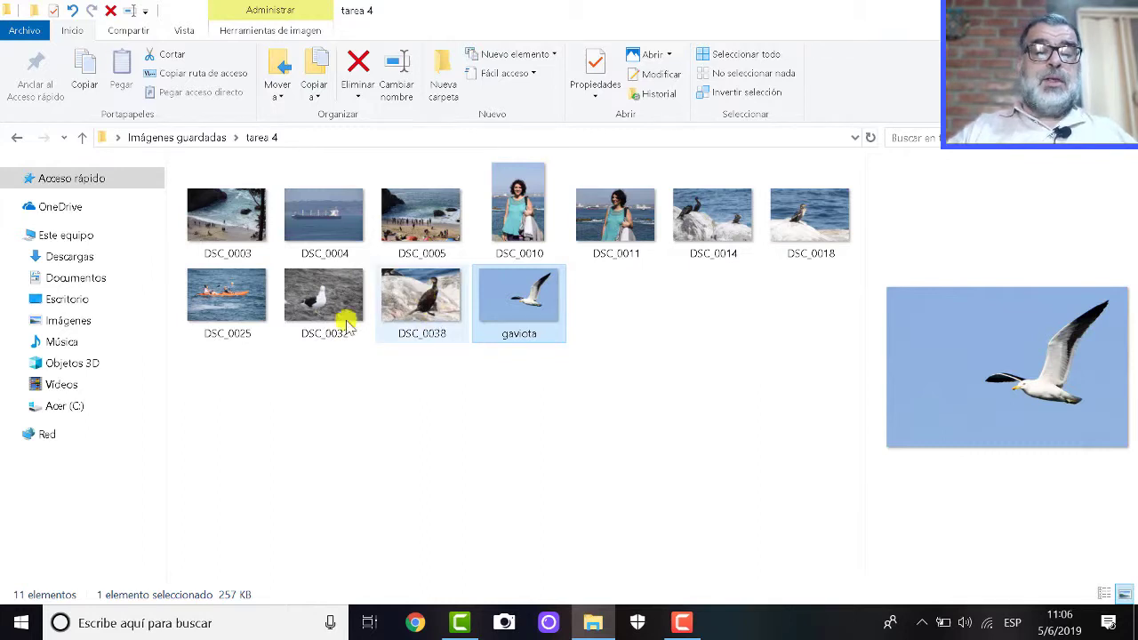
Rename the picture DSC_0025 in the tarea 4 folder as bote.
left_click(240, 303)
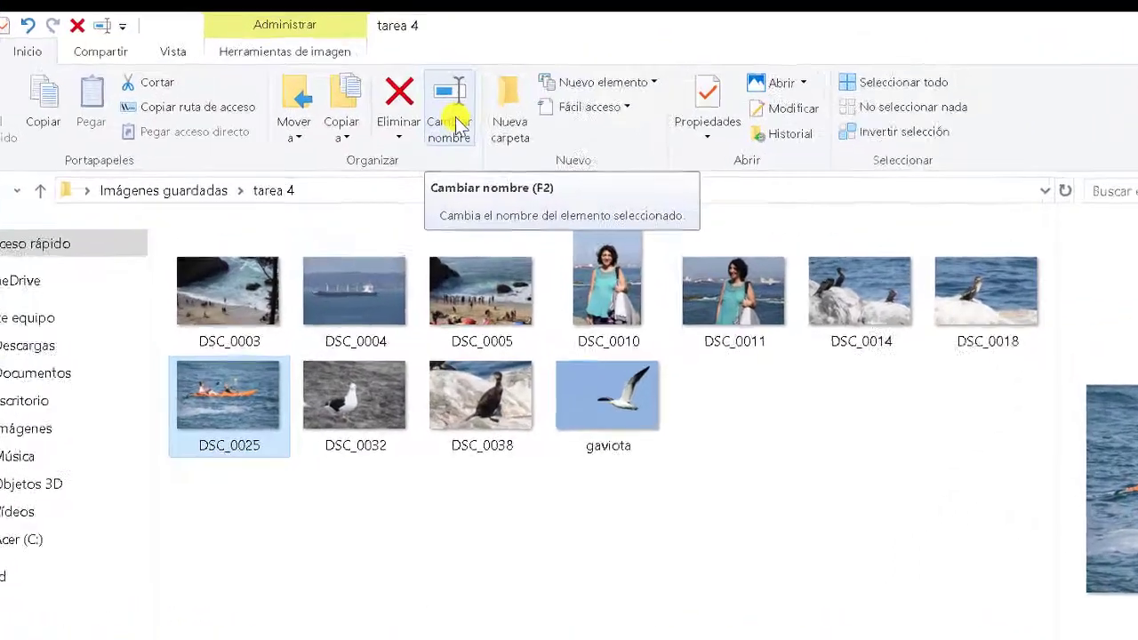
left_click(457, 127)
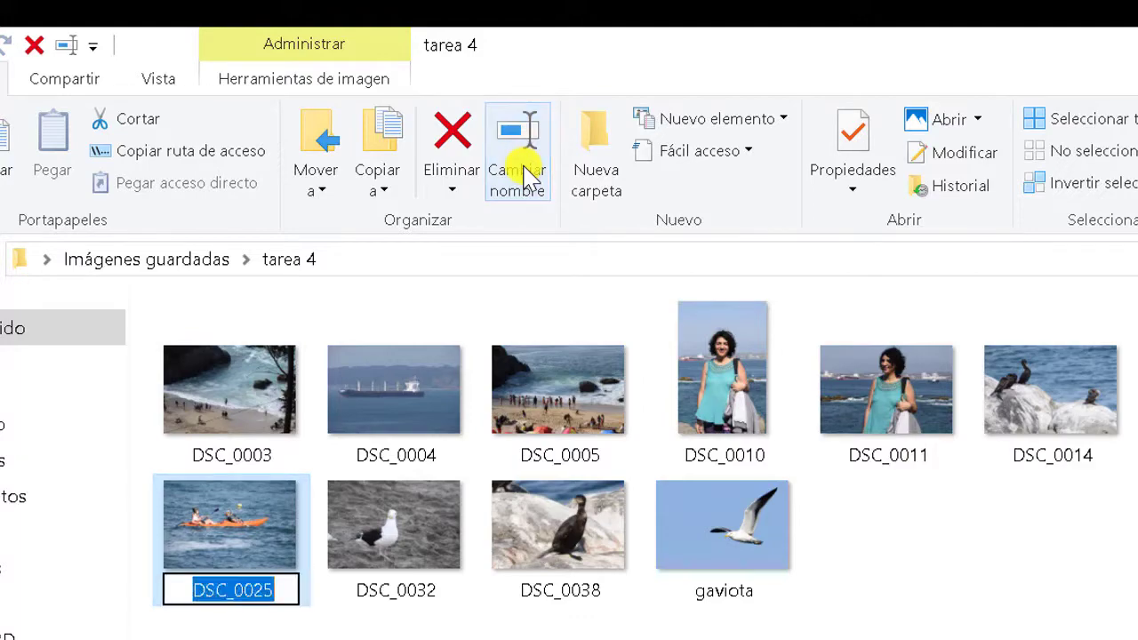
type("bote")
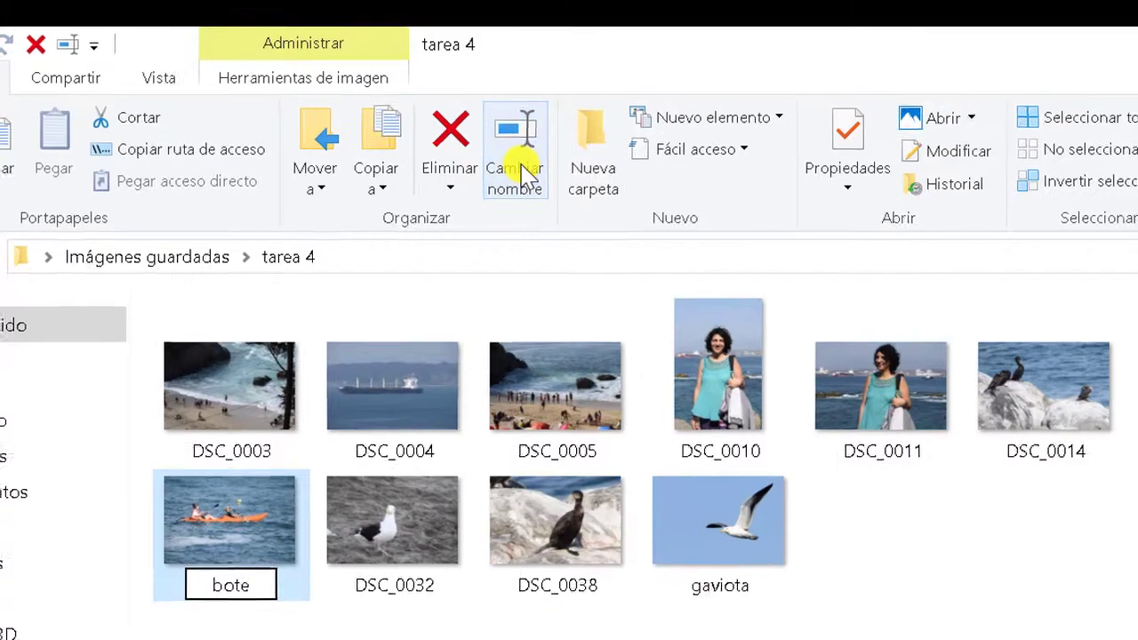
key("Return")
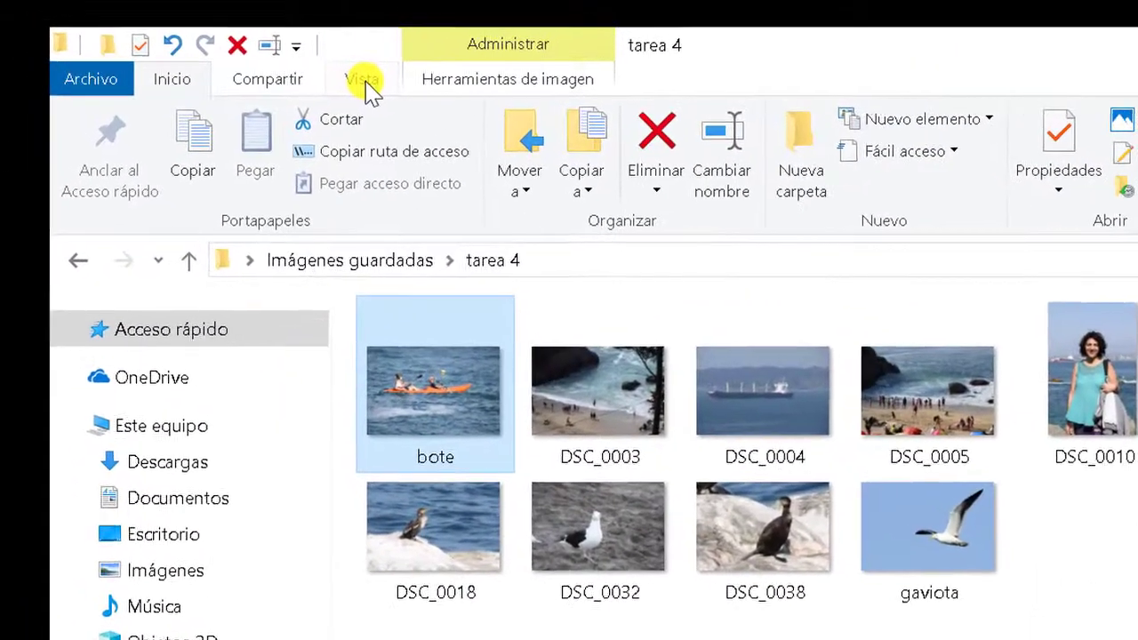
Try the medium icons layout for the tarea 4 folder and switch its file list to the Detalles layout.
left_click(186, 34)
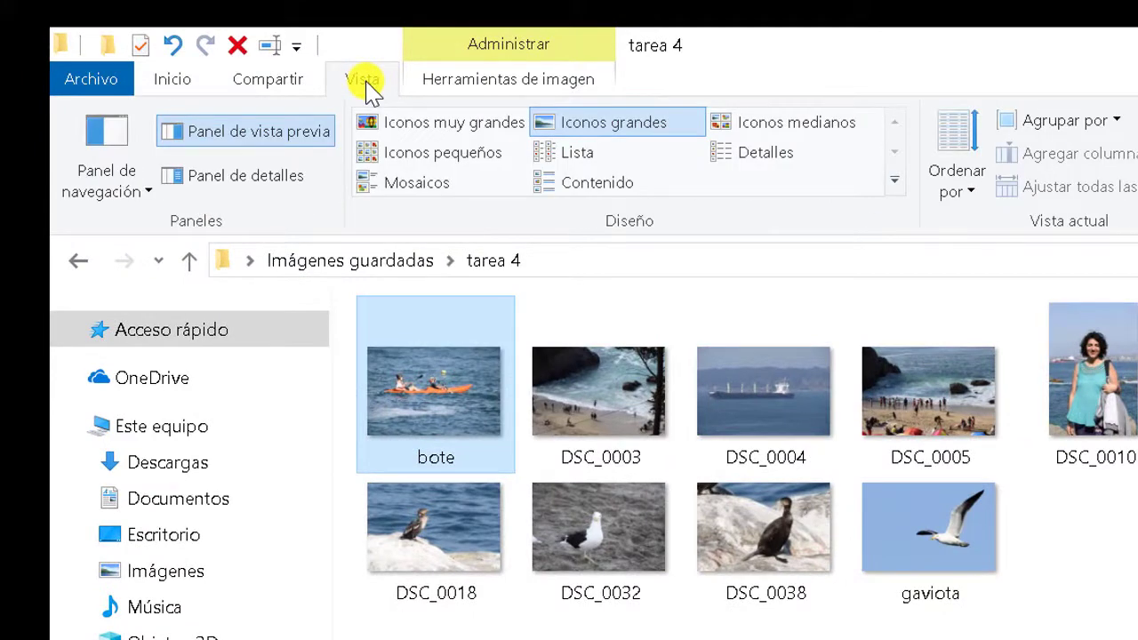
left_click(826, 129)
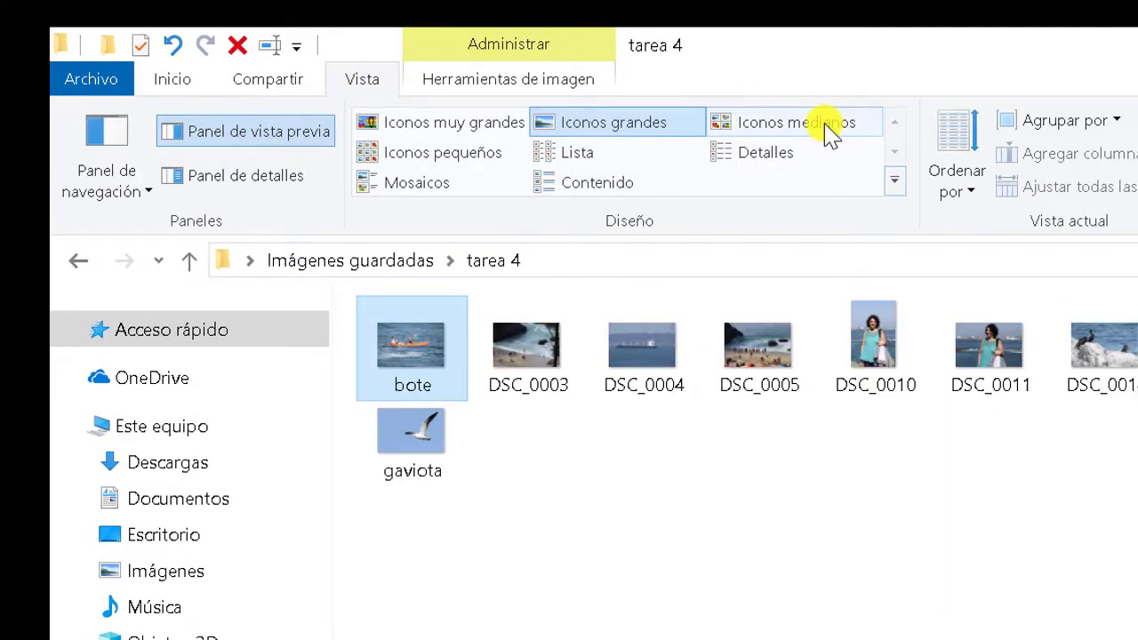
left_click(787, 158)
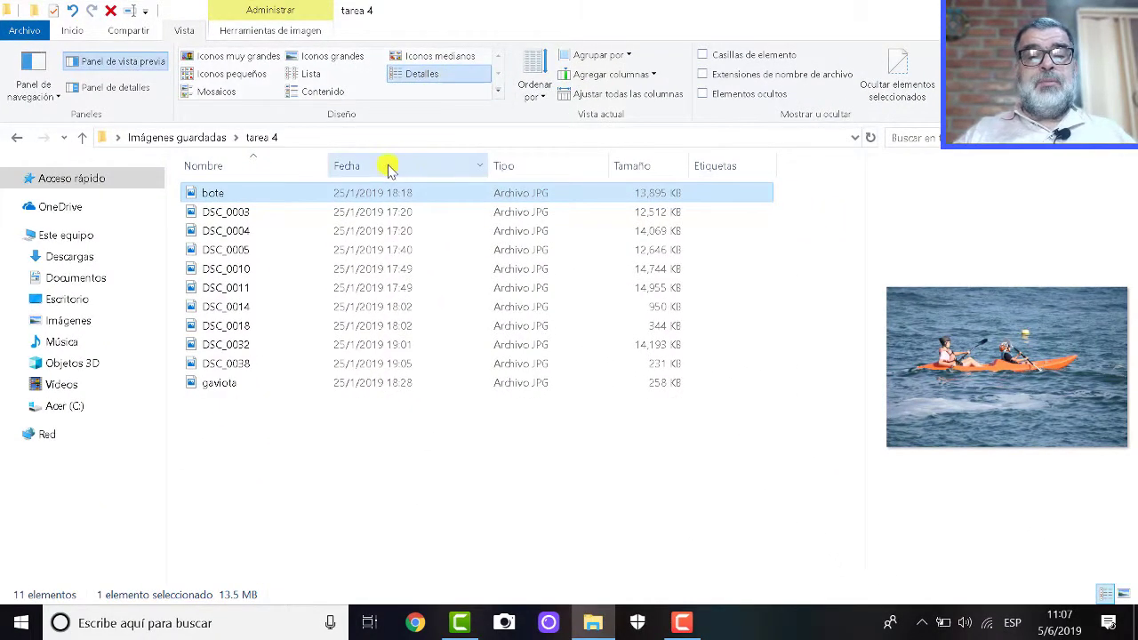
Sort the tarea 4 file list in both directions by name, by date and by size, ending with size in ascending order.
left_click(285, 169)
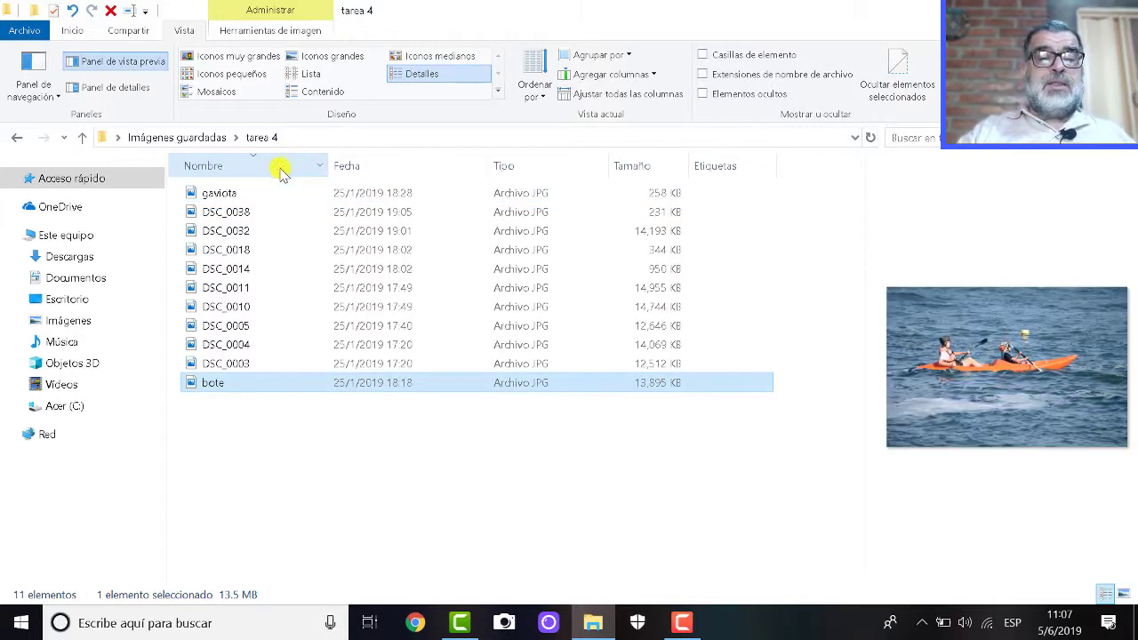
left_click(256, 169)
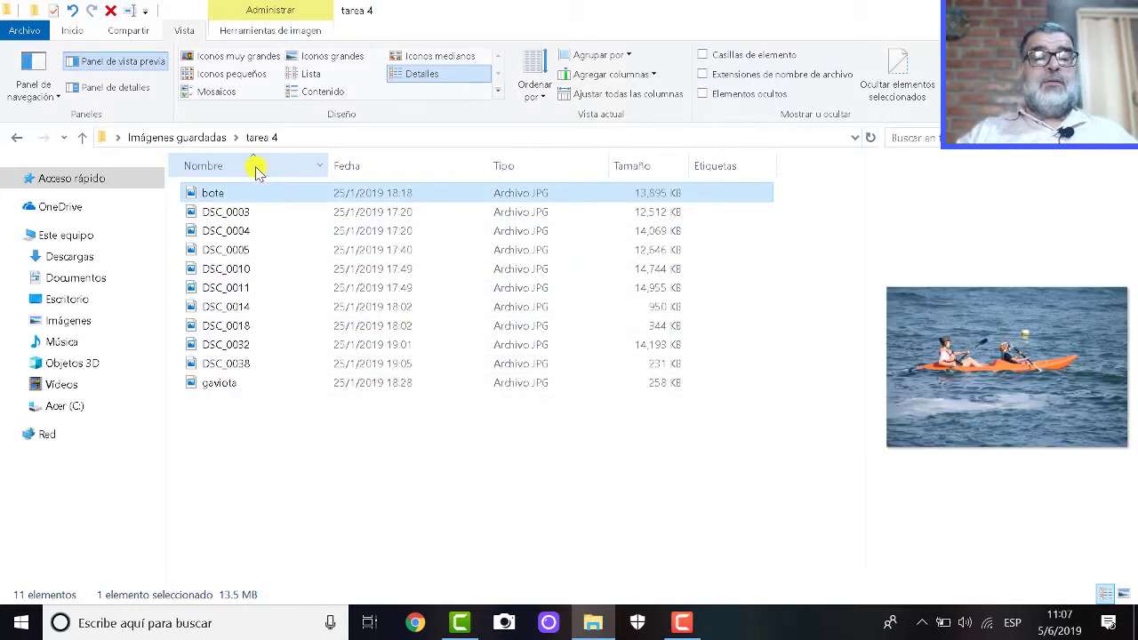
left_click(383, 169)
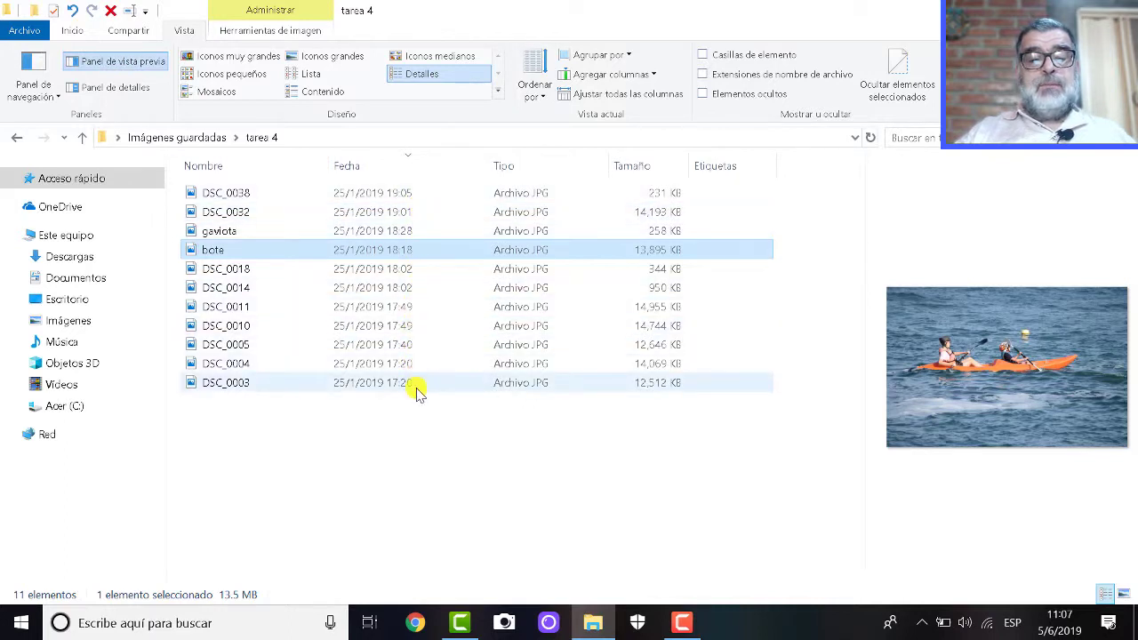
left_click(397, 169)
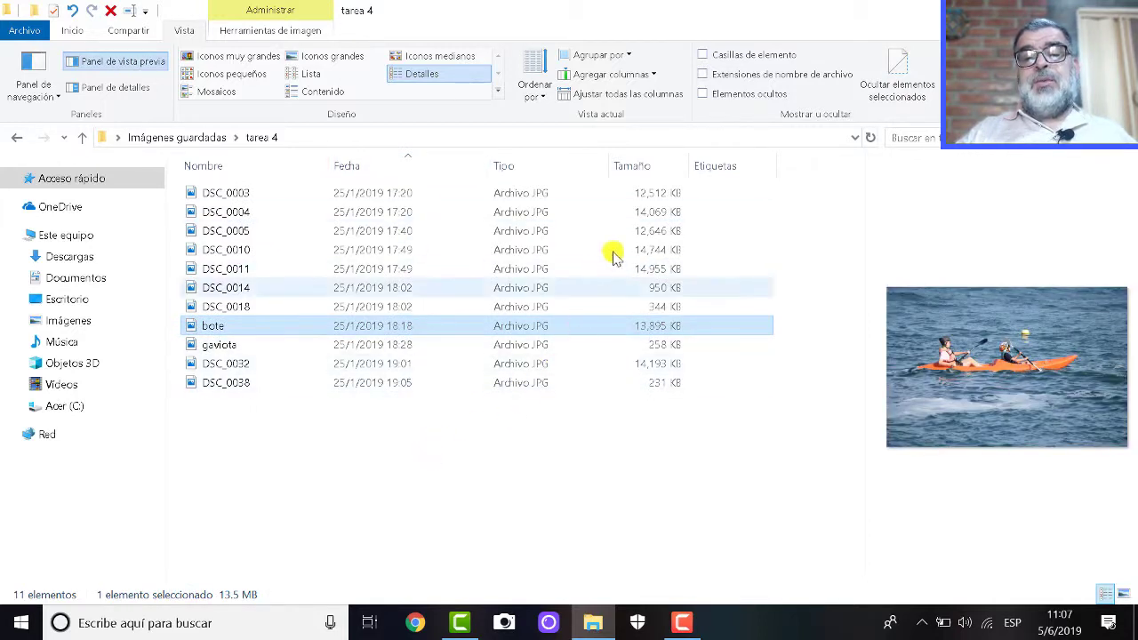
left_click(634, 169)
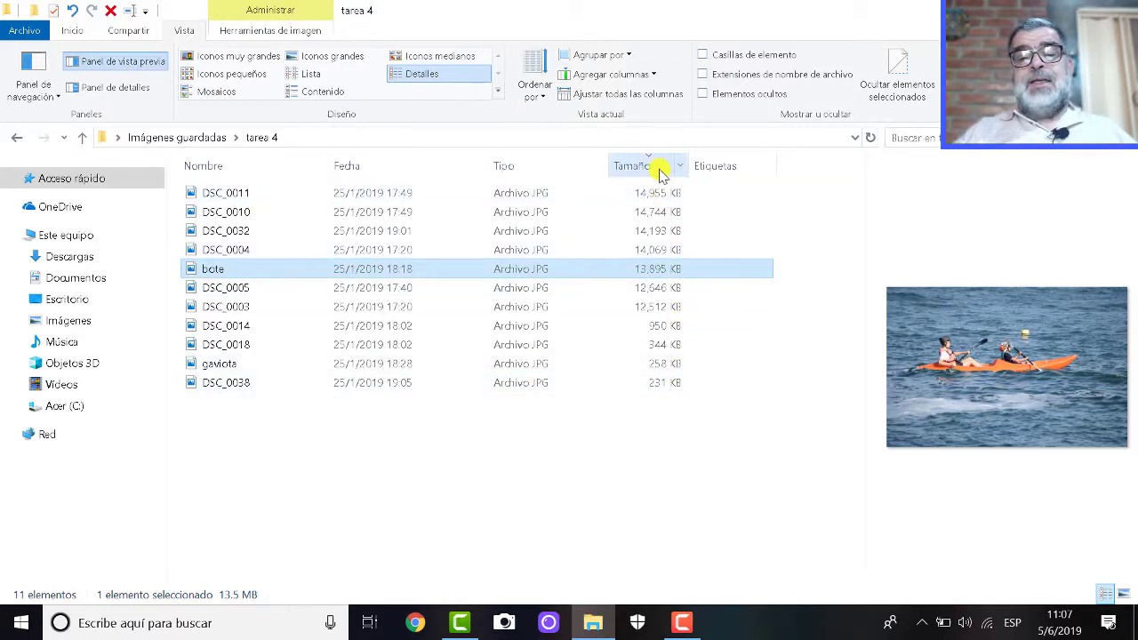
left_click(658, 166)
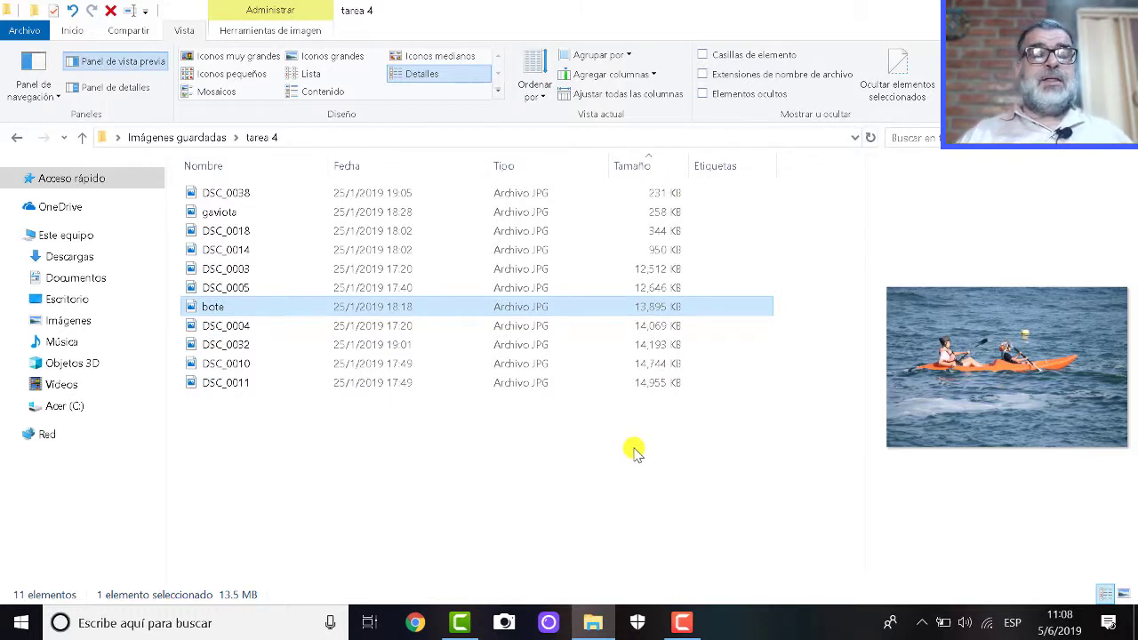
Delete the pictures DSC_0014 and DSC_0003 from the tarea 4 folder.
left_click(249, 253)
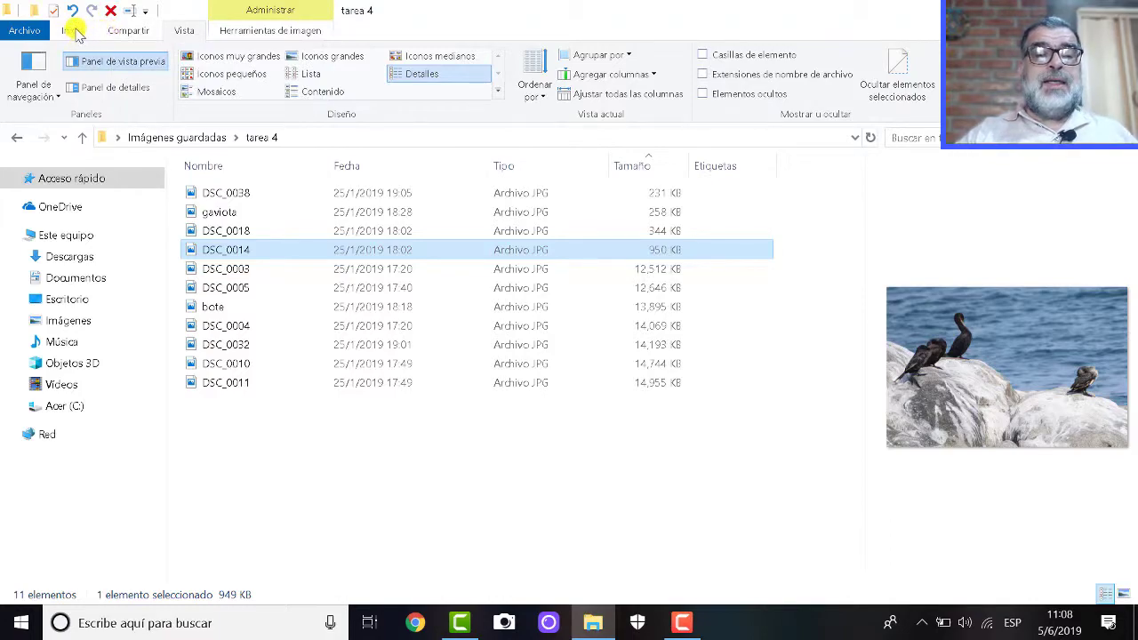
left_click(74, 32)
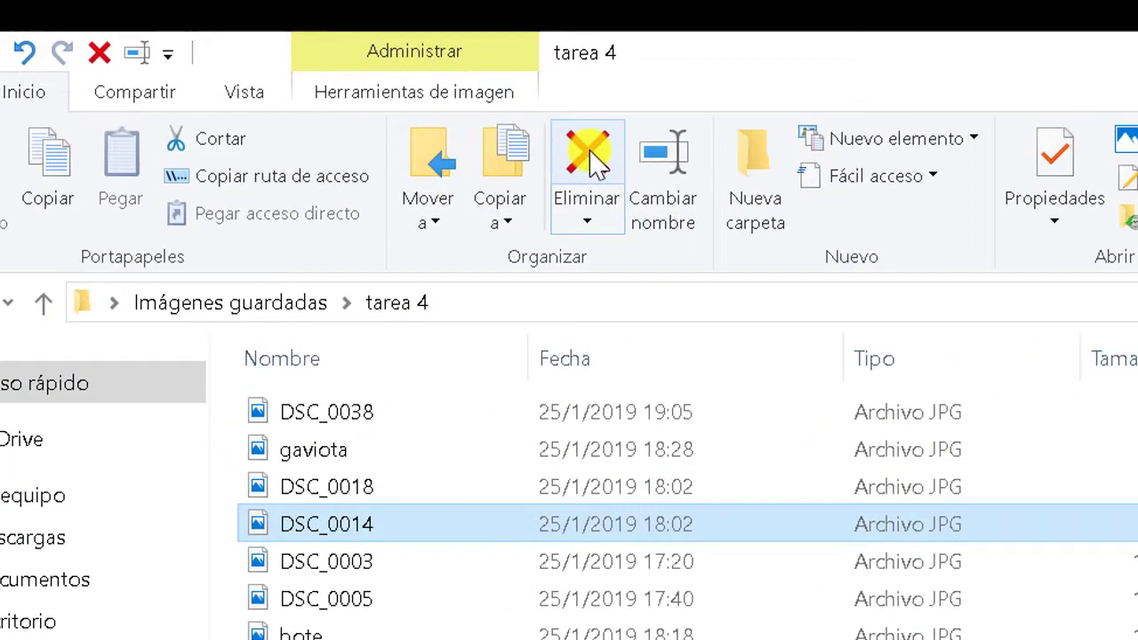
left_click(593, 160)
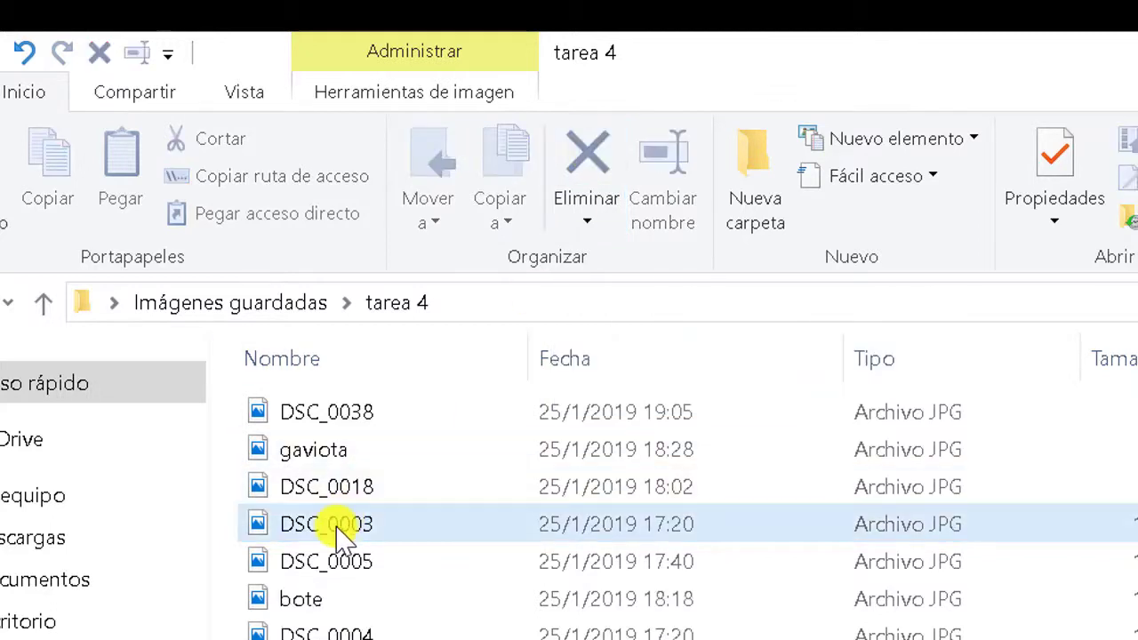
left_click(342, 534)
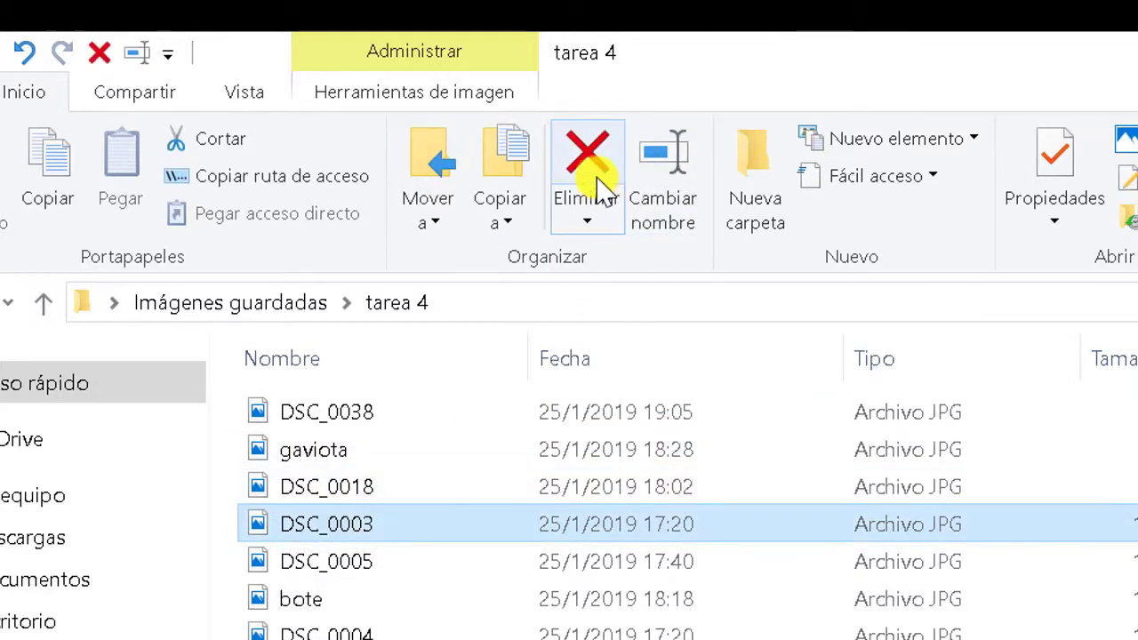
left_click(597, 187)
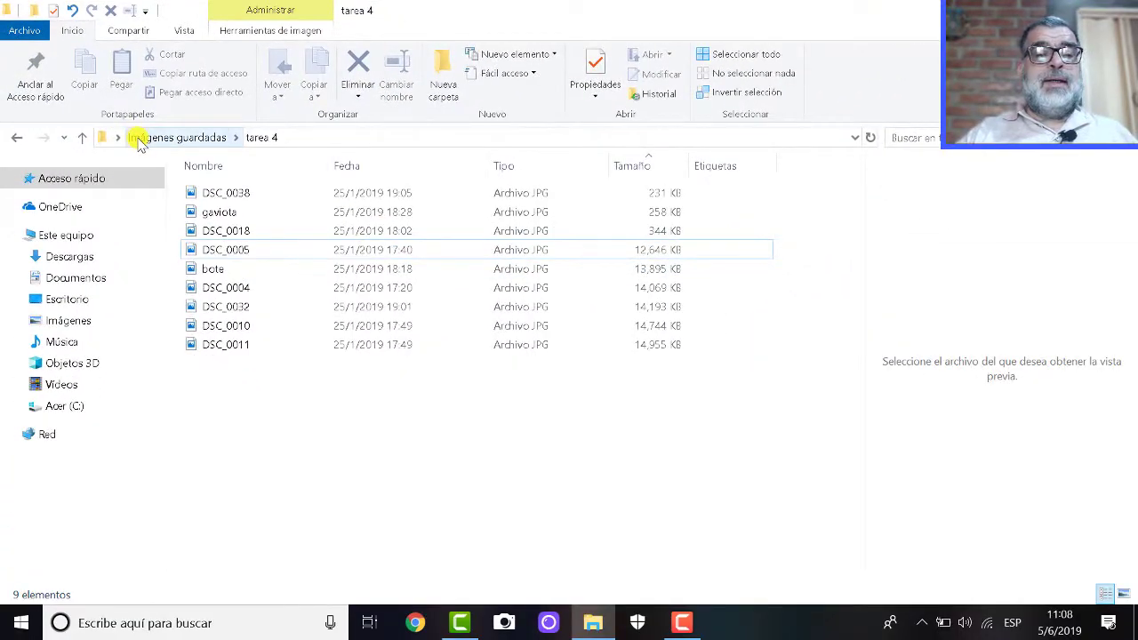
Delete everything in Imágenes guardadas at once, including the tarea 4 folder, and close the folder window.
left_click(138, 143)
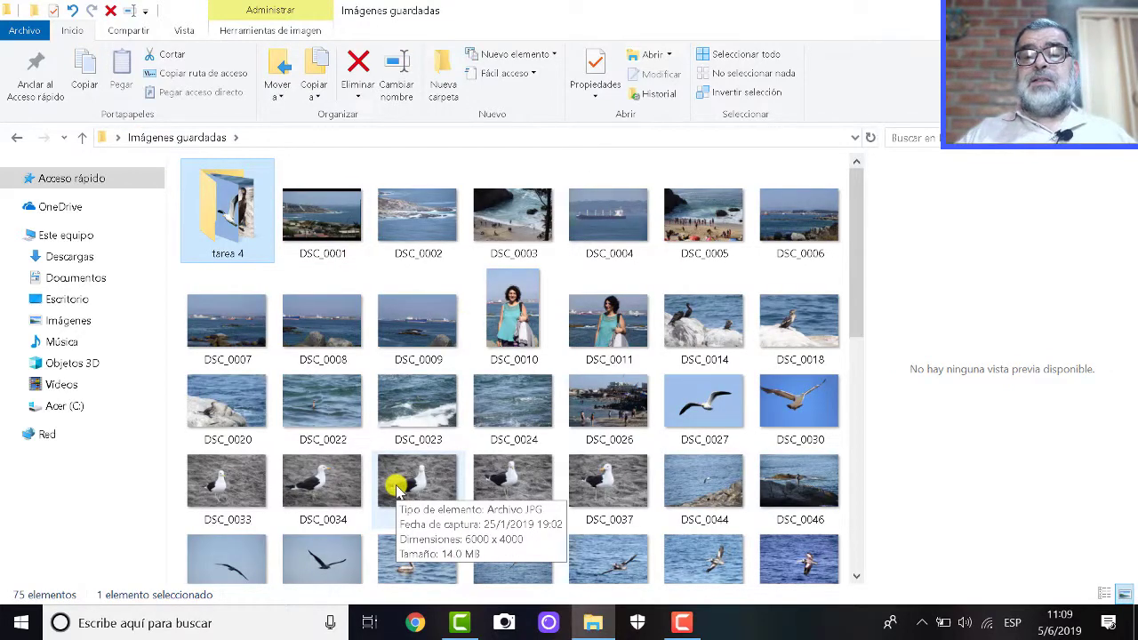
left_click(758, 55)
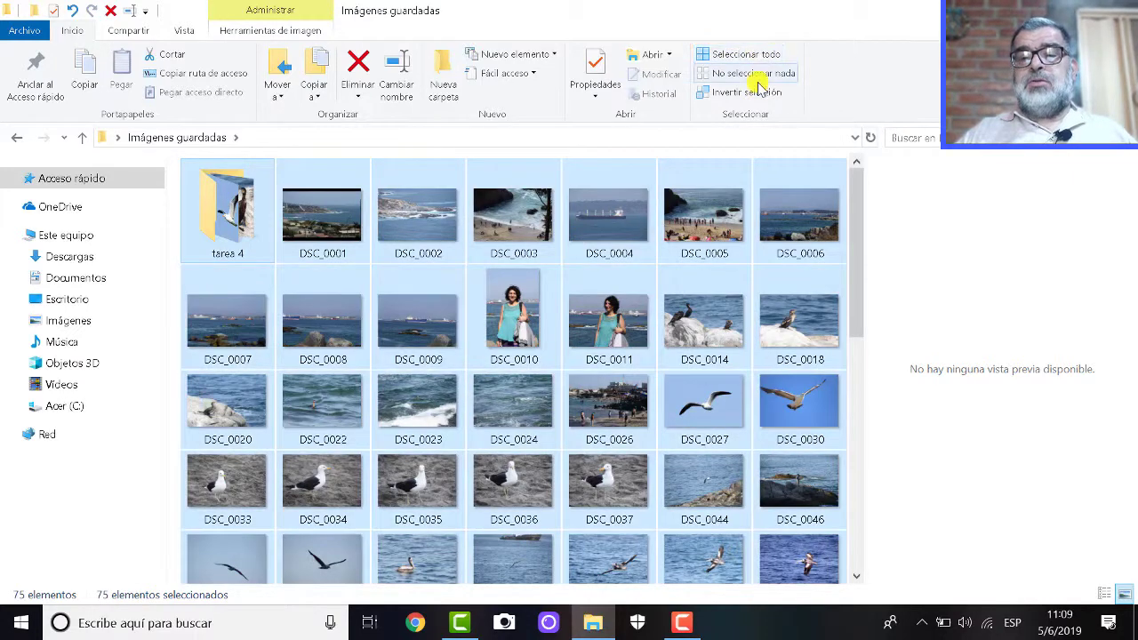
left_click(761, 78)
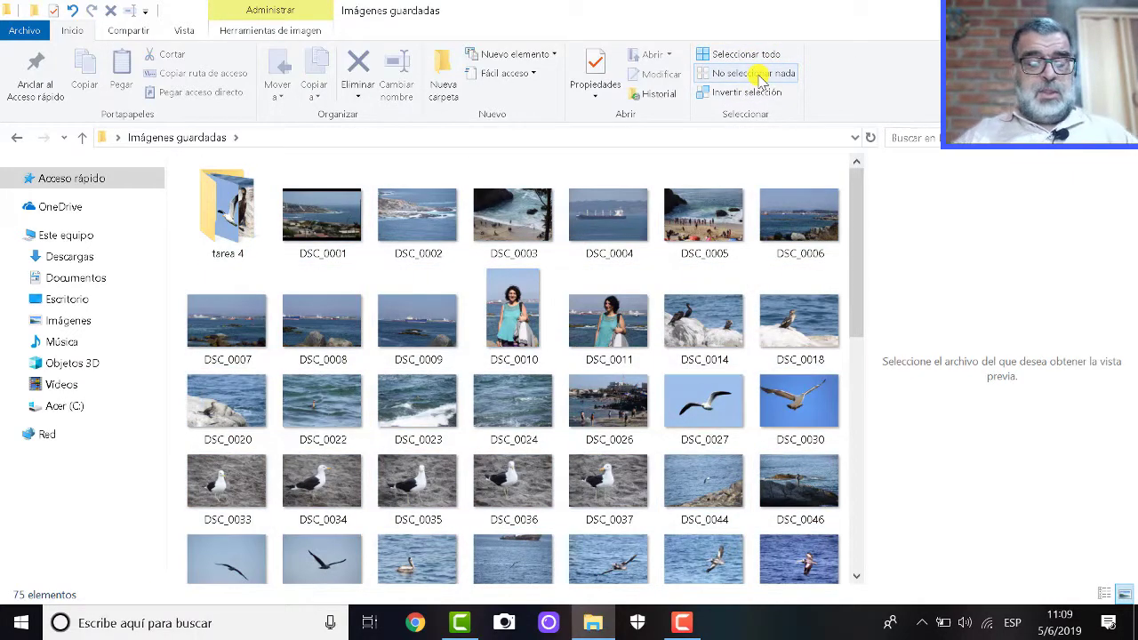
key("ctrl+e")
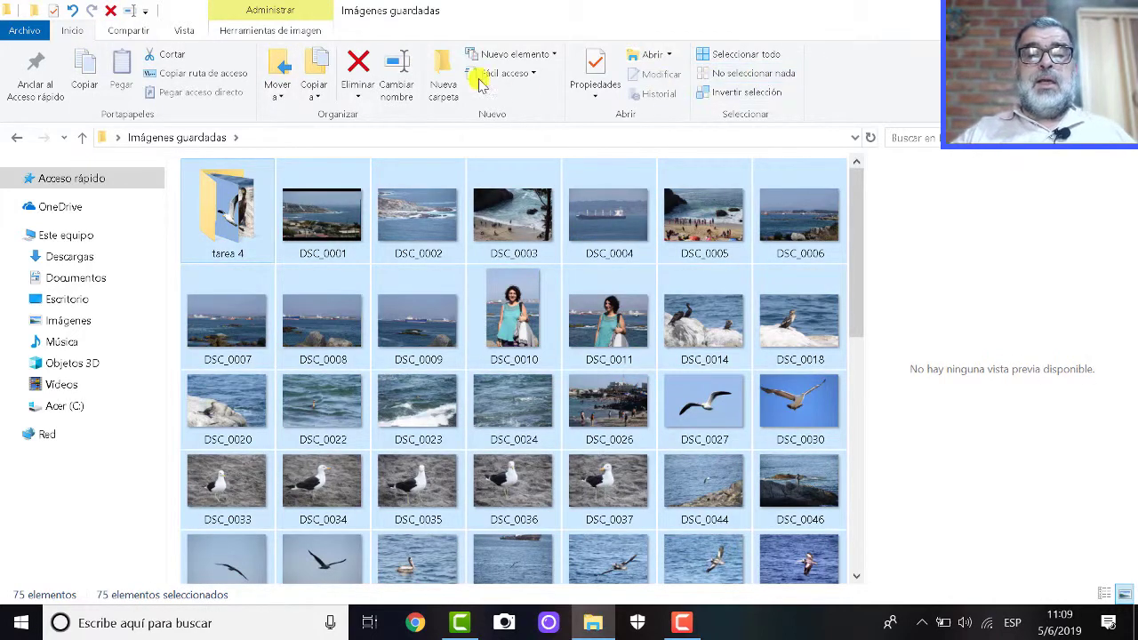
left_click(356, 70)
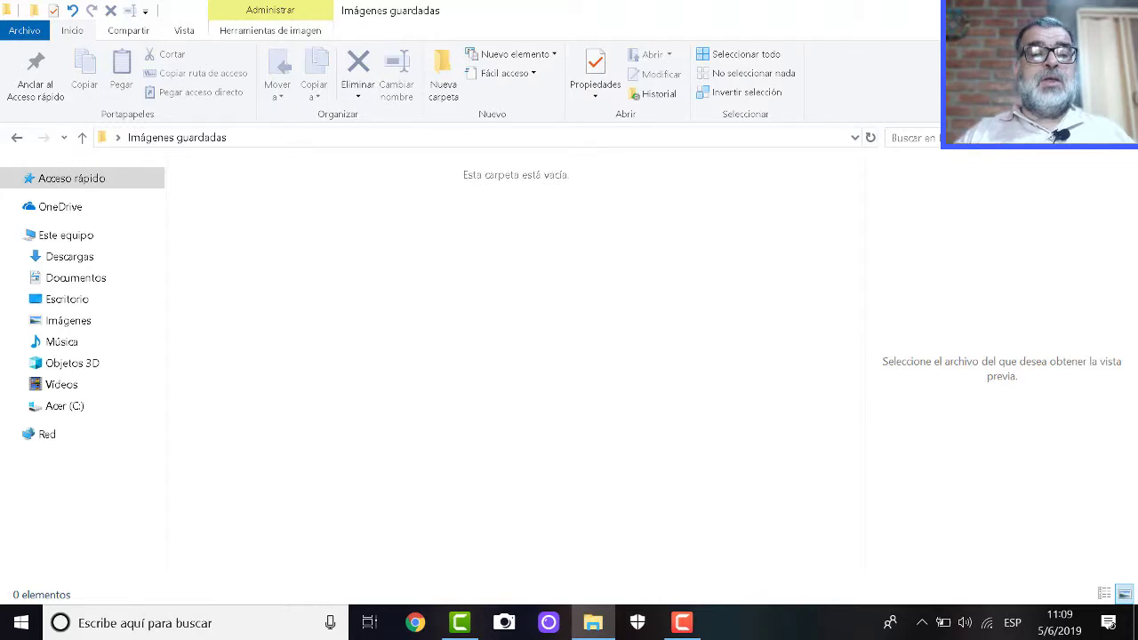
left_click(1117, 9)
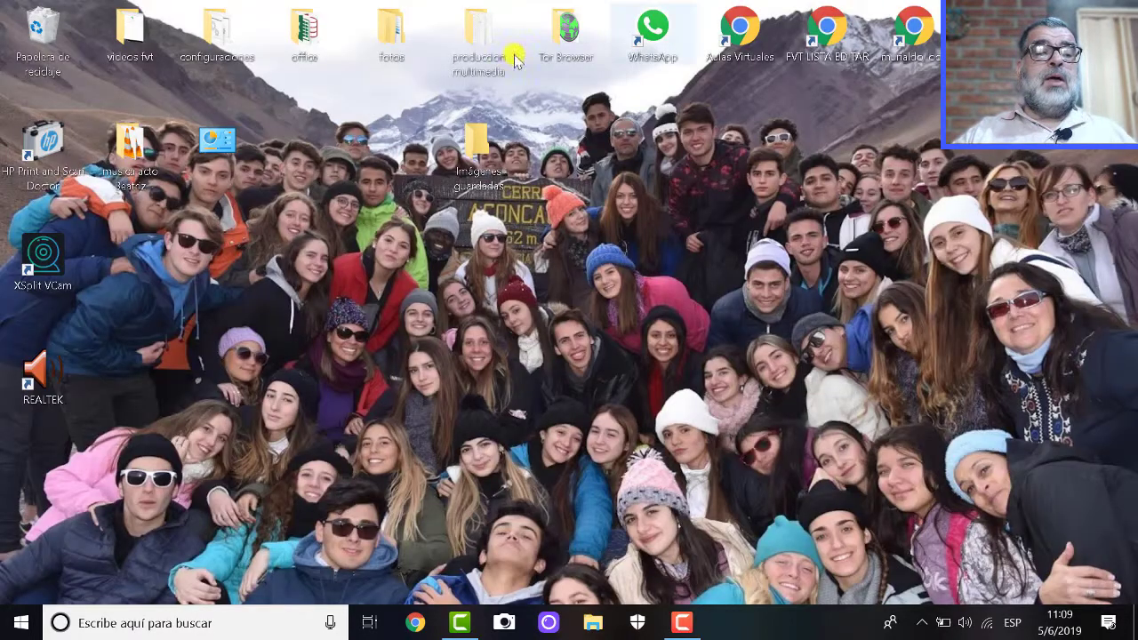
Look through the deleted items in the Papelera de reciclaje and view the options for DSC_0006, leaving it unrestored.
double_click(56, 42)
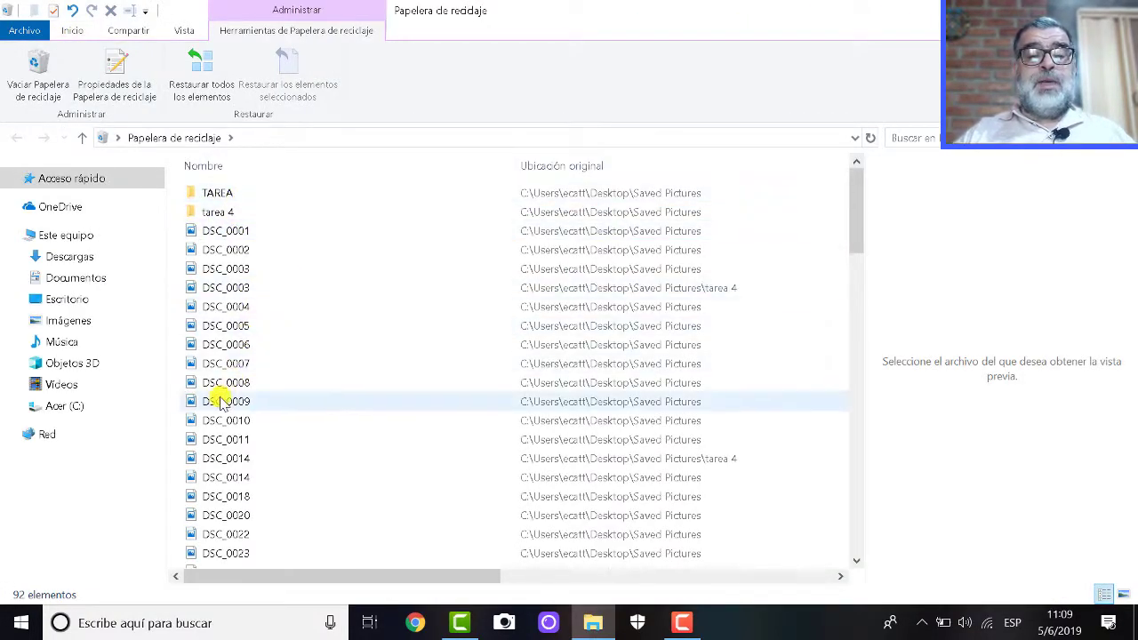
right_click(241, 349)
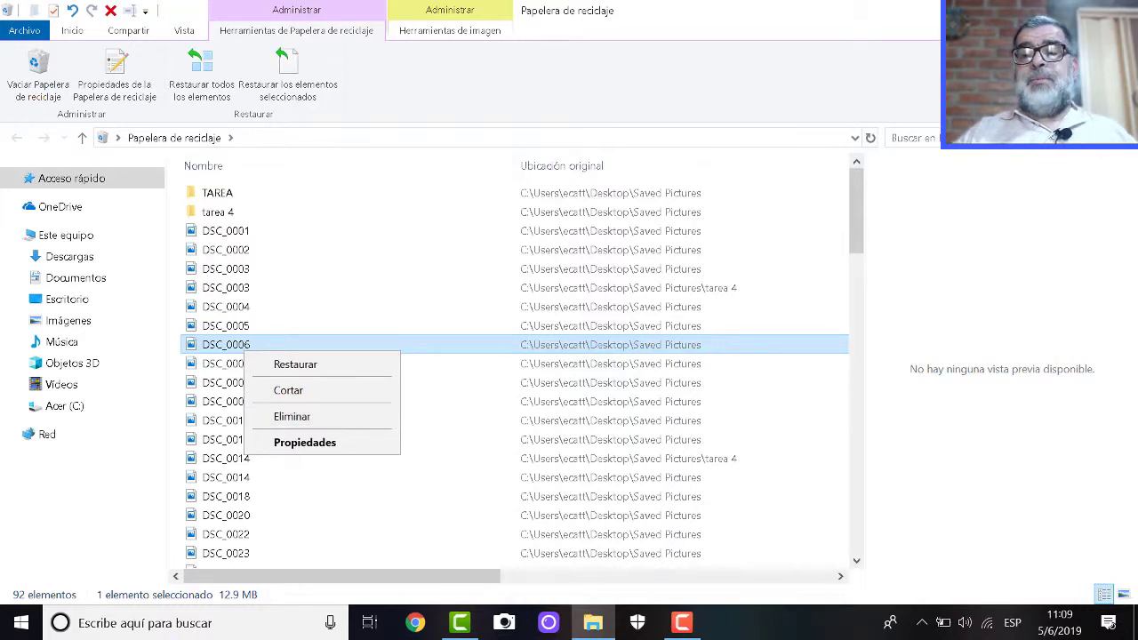
key("super+d")
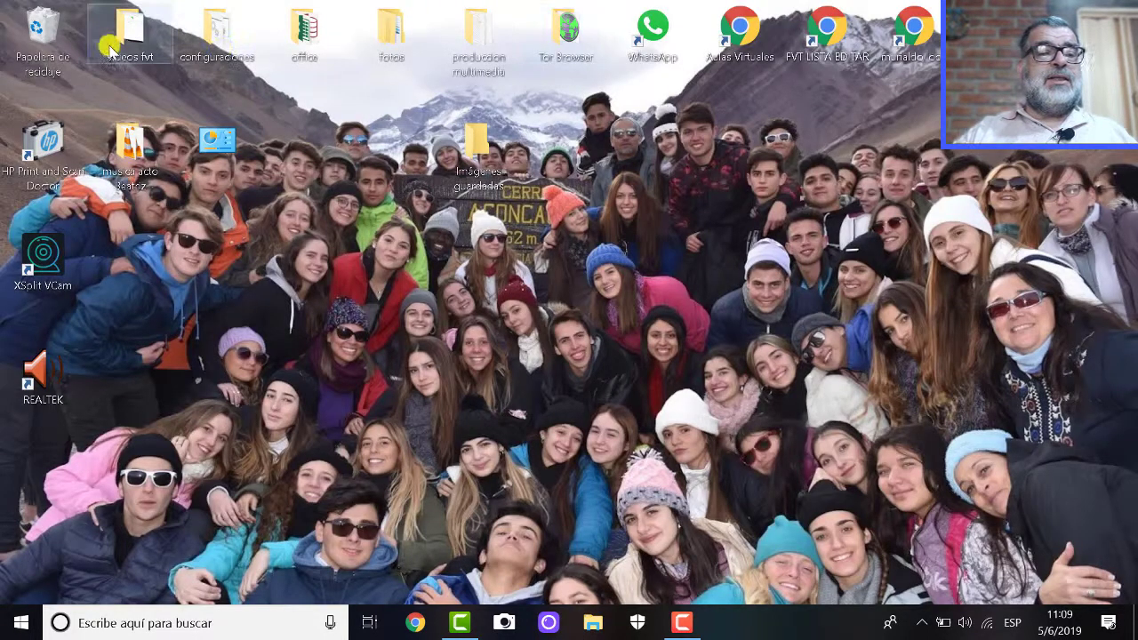
Empty the Papelera de reciclaje from the desktop.
right_click(36, 43)
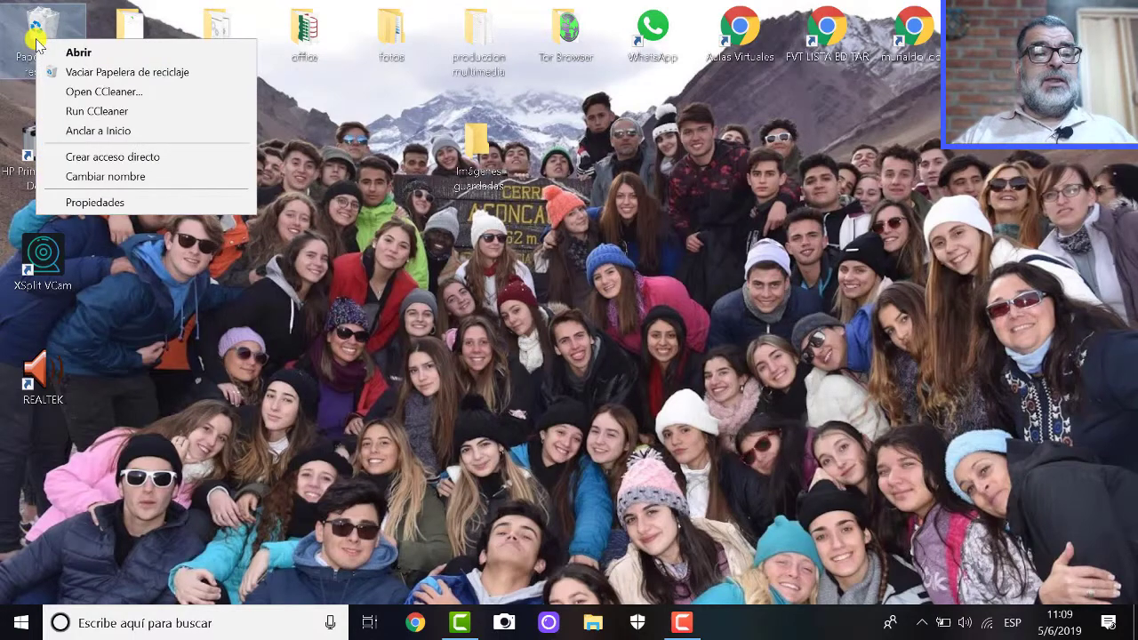
left_click(108, 73)
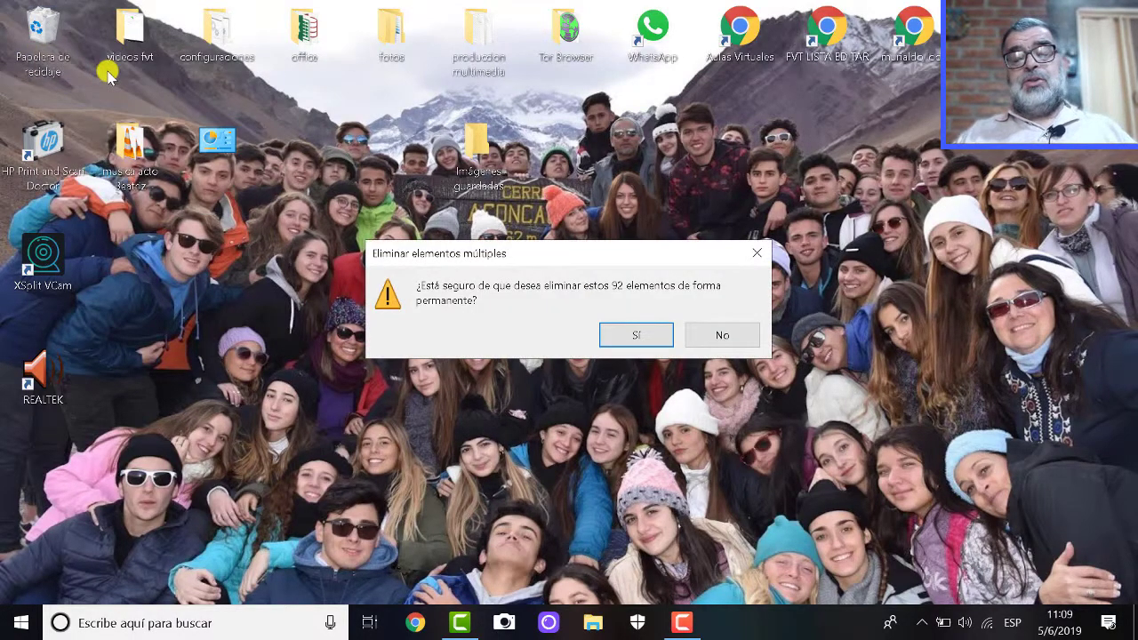